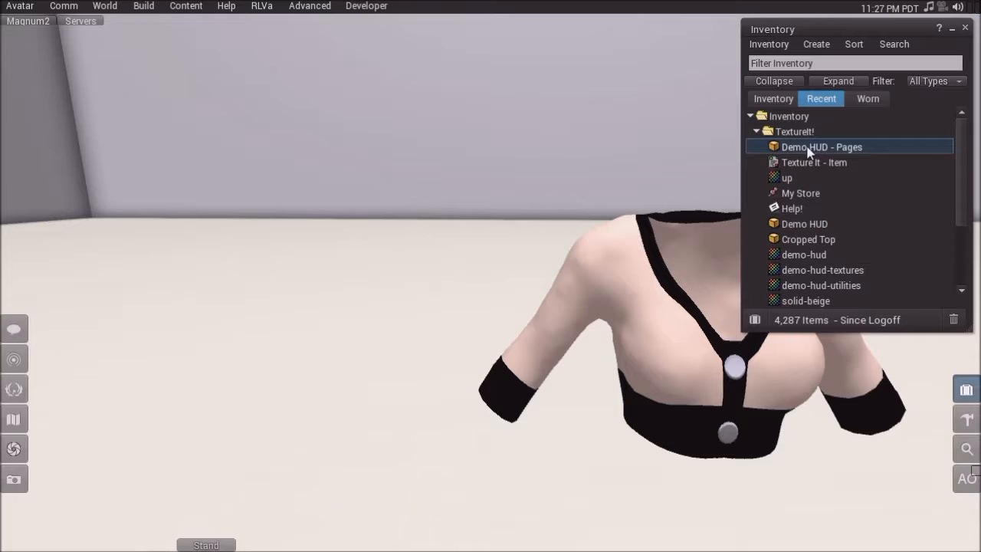
# Step: Wear the Demo HUD - Pages object from the TextureIt! folder and minimize the inventory
pyautogui.doubleClick(808, 147)
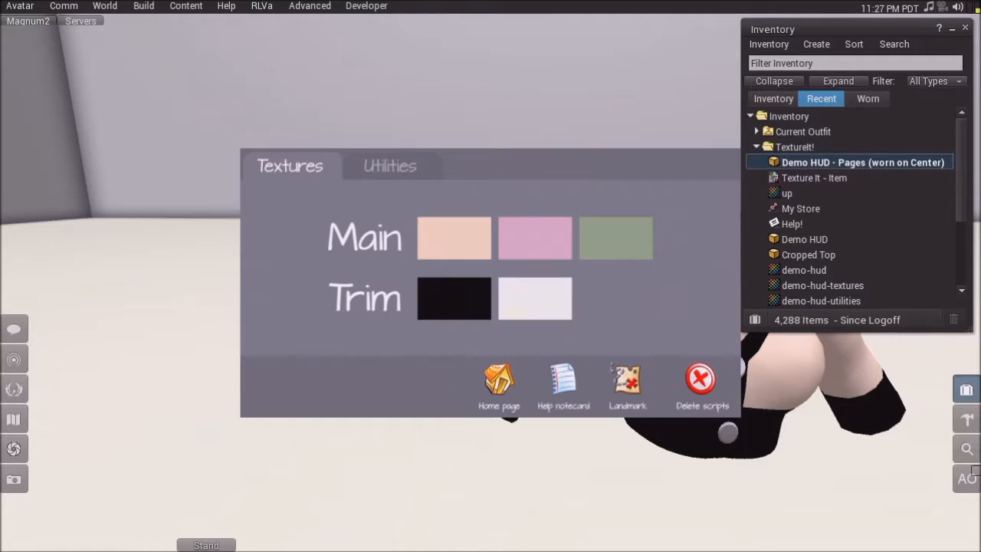
pyautogui.click(951, 29)
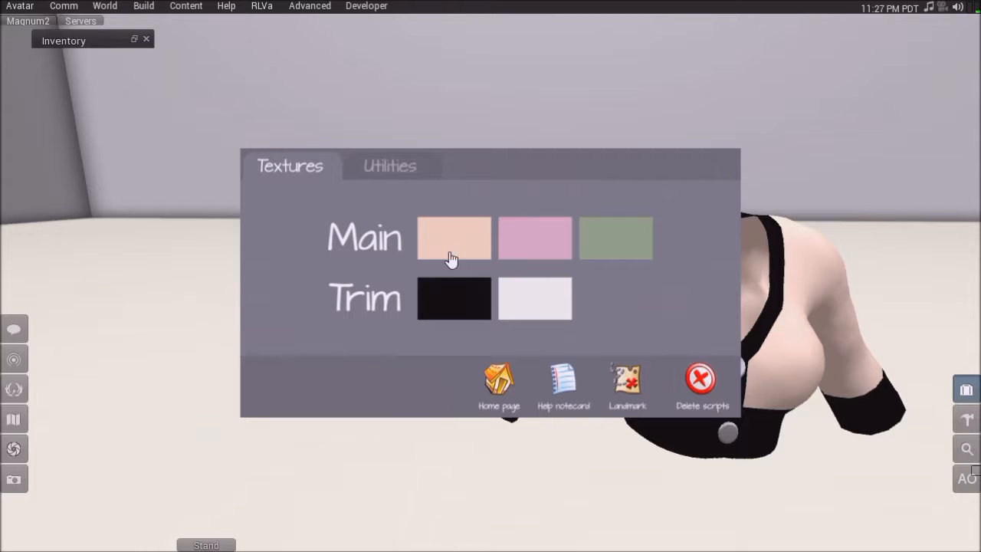
# Step: Test the HUD's pink and green main textures, white and black trim, and its home page link, cancelling the page load
pyautogui.click(537, 253)
pyautogui.click(561, 302)
pyautogui.click(637, 261)
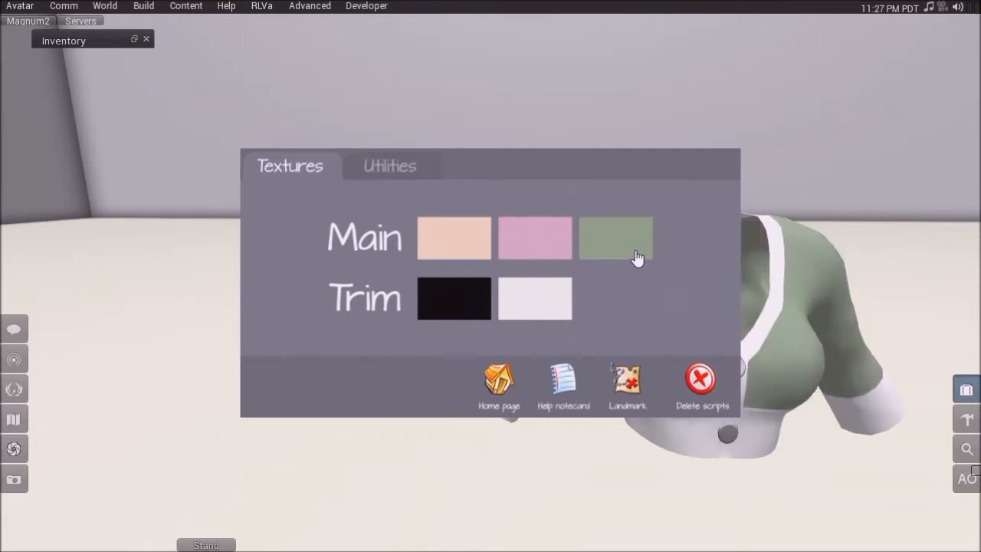
pyautogui.click(471, 305)
pyautogui.click(506, 383)
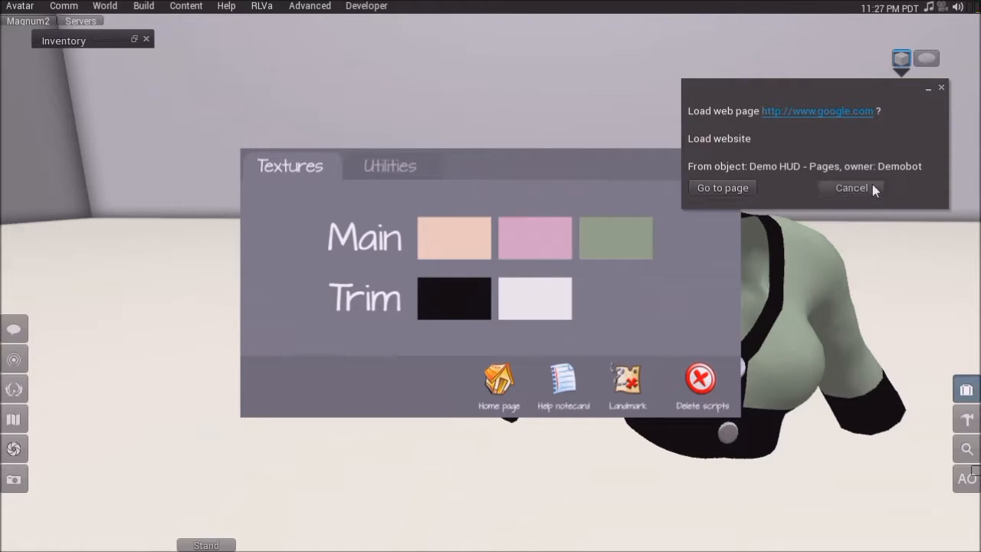
pyautogui.click(817, 188)
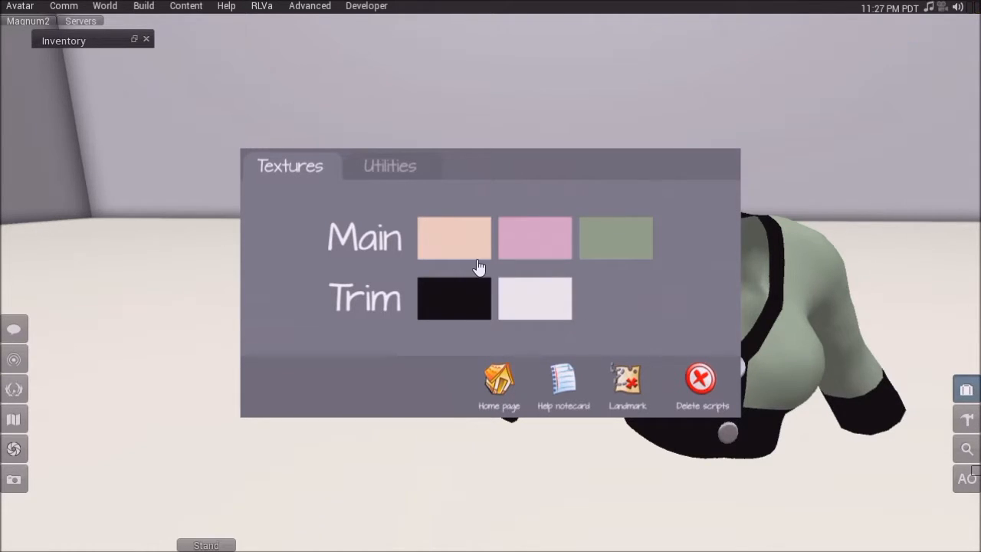
# Step: Flip back and forth between the HUD's Utilities and Textures pages, ending on Textures
pyautogui.click(391, 170)
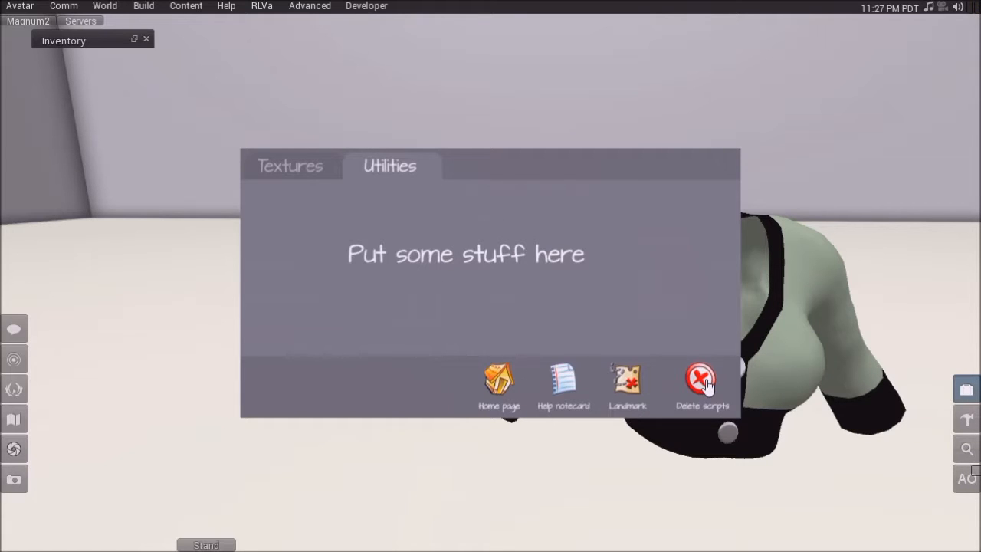
pyautogui.click(297, 170)
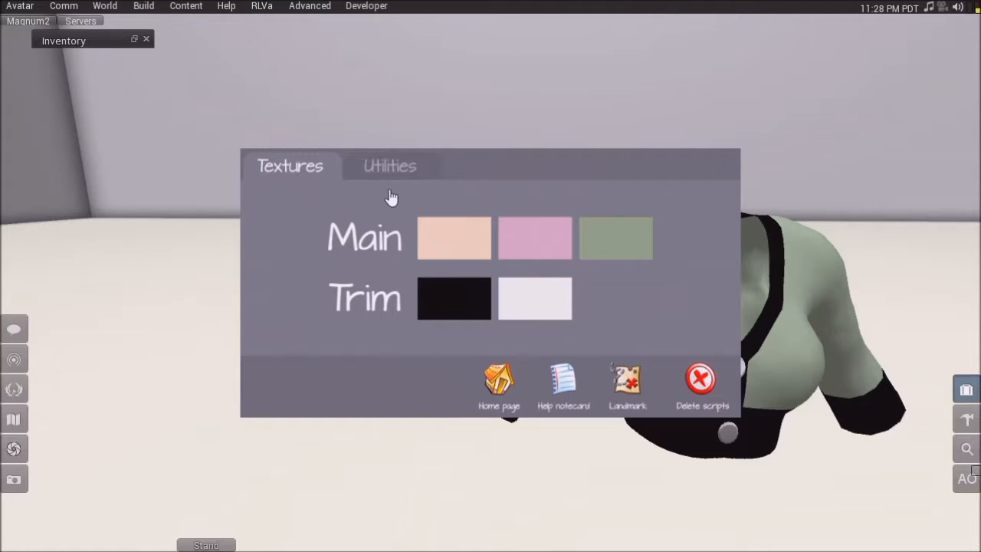
pyautogui.click(383, 168)
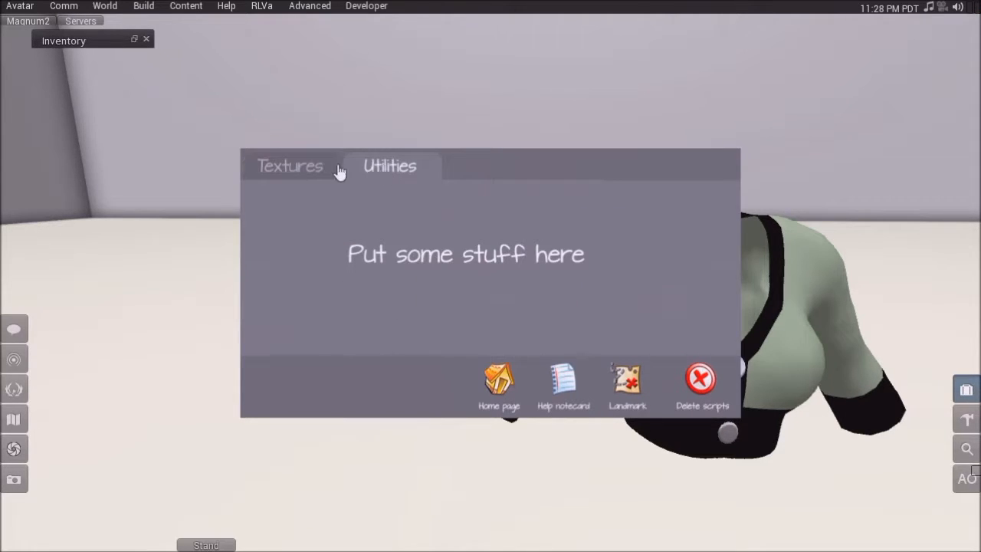
pyautogui.click(293, 172)
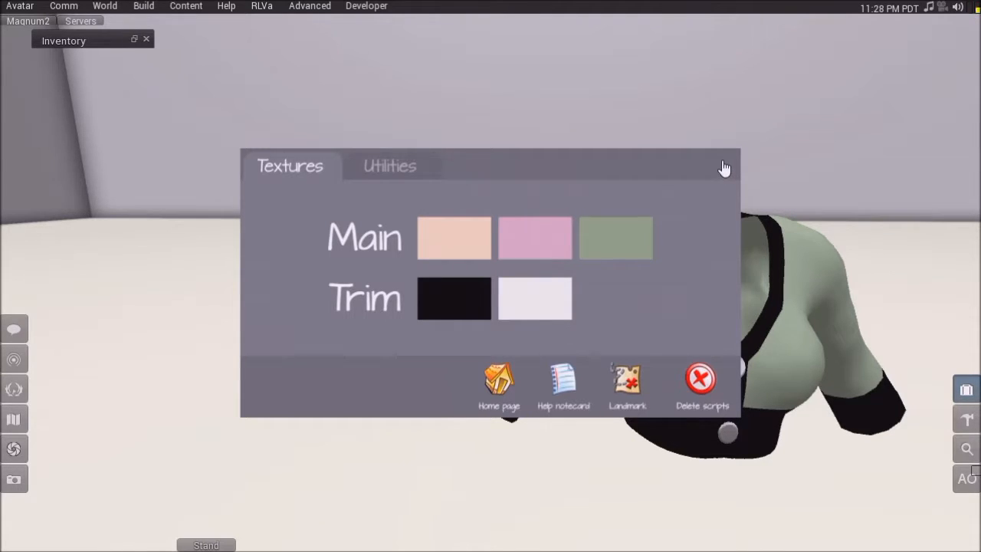
pyautogui.click(393, 178)
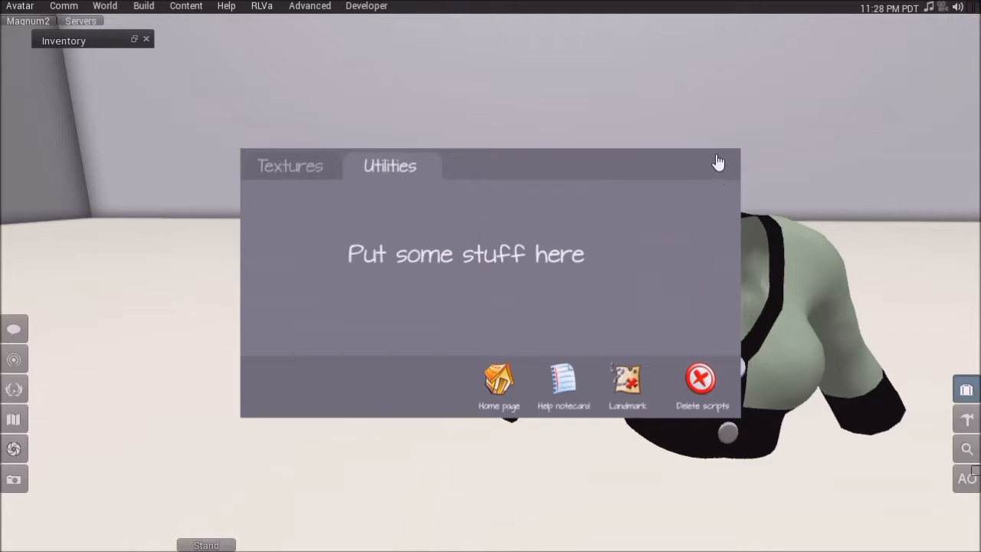
pyautogui.click(295, 170)
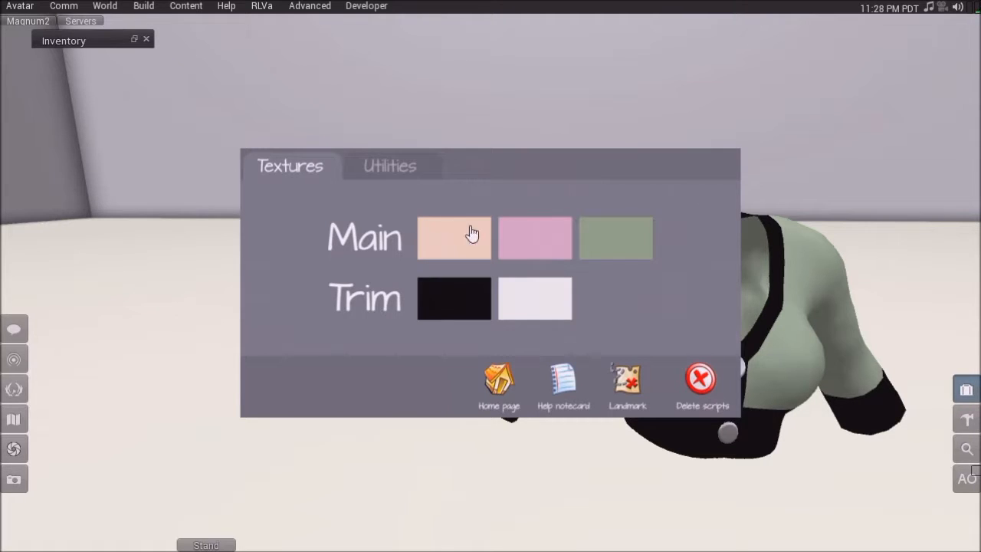
# Step: Detach the worn HUD, restore the inventory and rez Demo HUD - Pages in the world beside the cropped top
pyautogui.rightClick(386, 223)
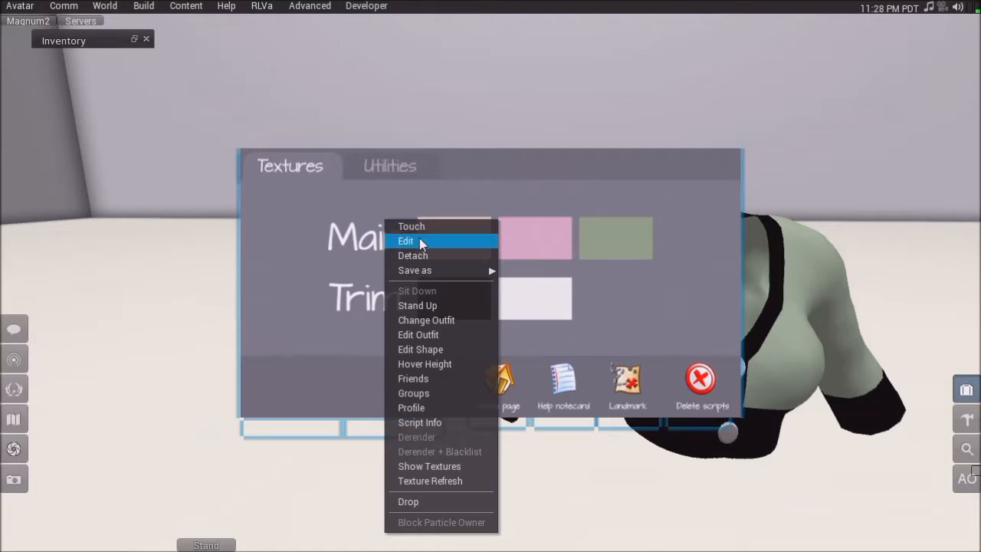
pyautogui.click(423, 253)
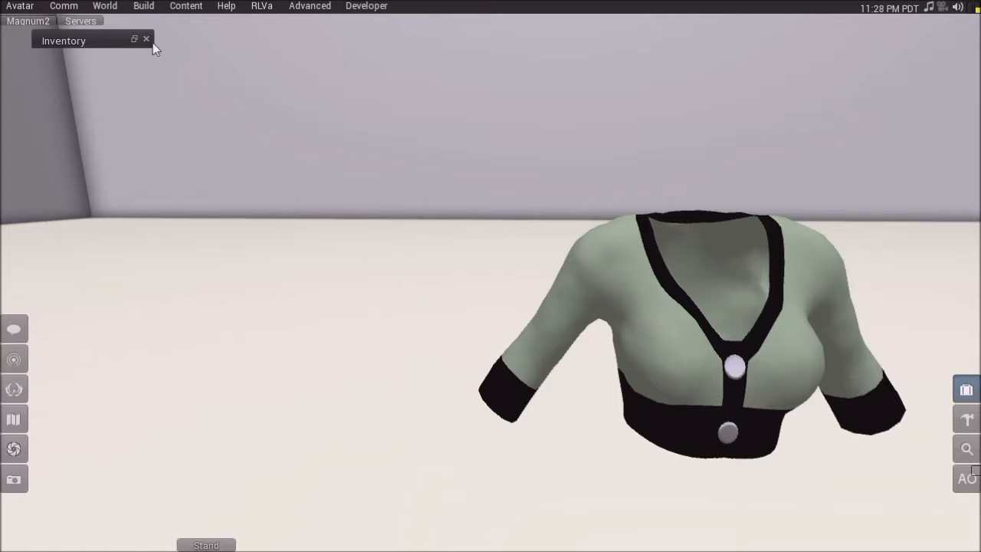
pyautogui.click(131, 41)
pyautogui.doubleClick(832, 147)
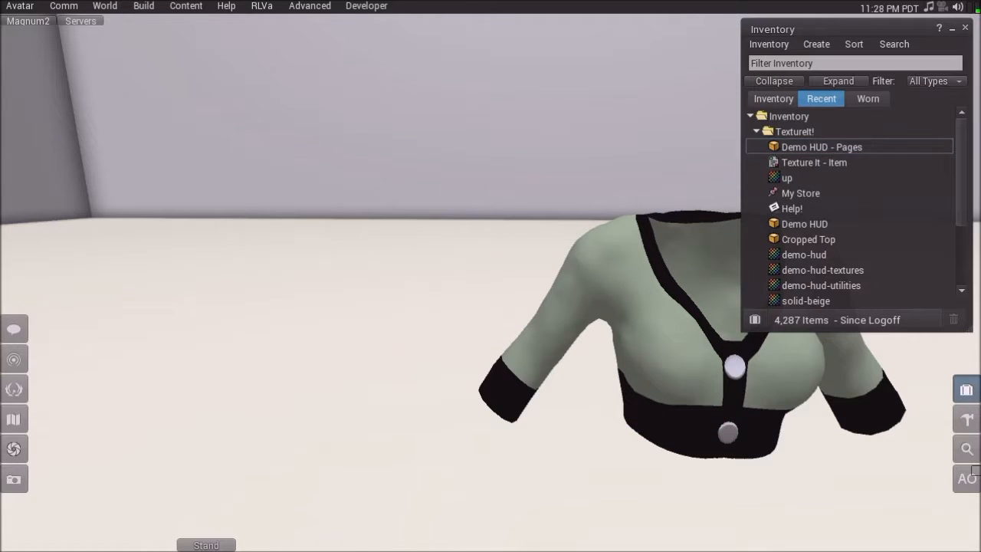
# Step: Open the rezzed HUD box for editing and turn on highlighting of transparent surfaces
pyautogui.keyDown('alt'); pyautogui.moveTo(463, 332); pyautogui.dragTo(521, 268); pyautogui.keyUp('alt')
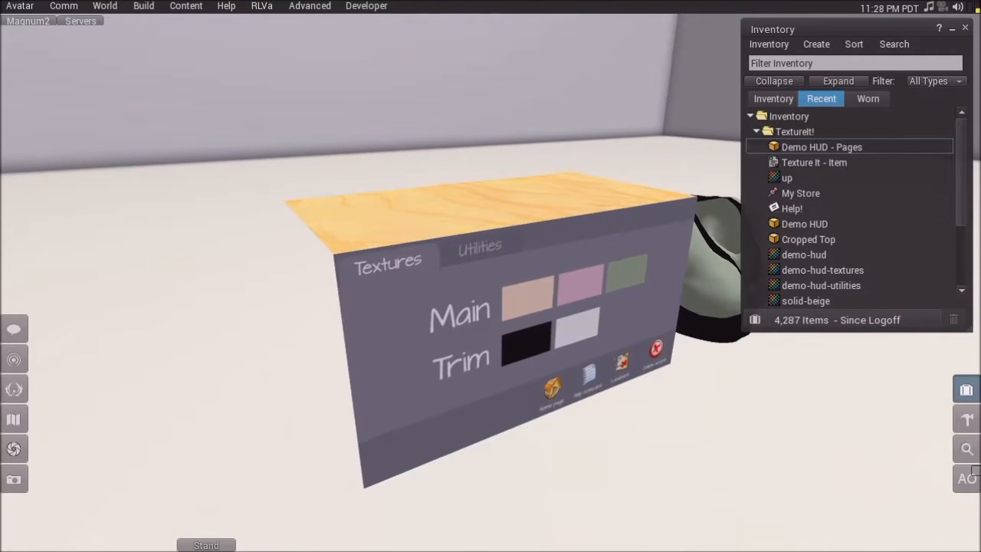
pyautogui.rightClick(522, 267)
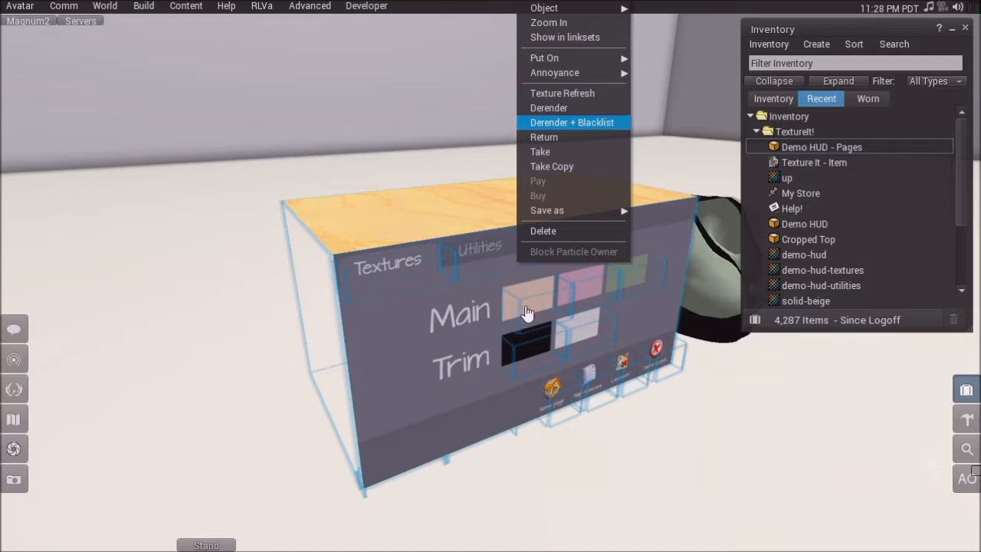
pyautogui.rightClick(452, 406)
pyautogui.click(487, 75)
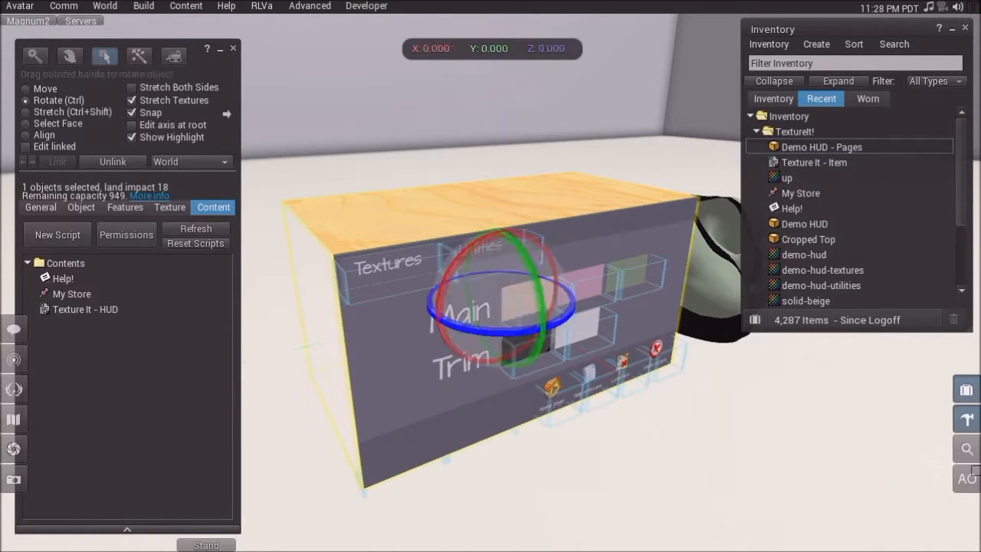
pyautogui.hotkey('ctrl', 'alt', 't')
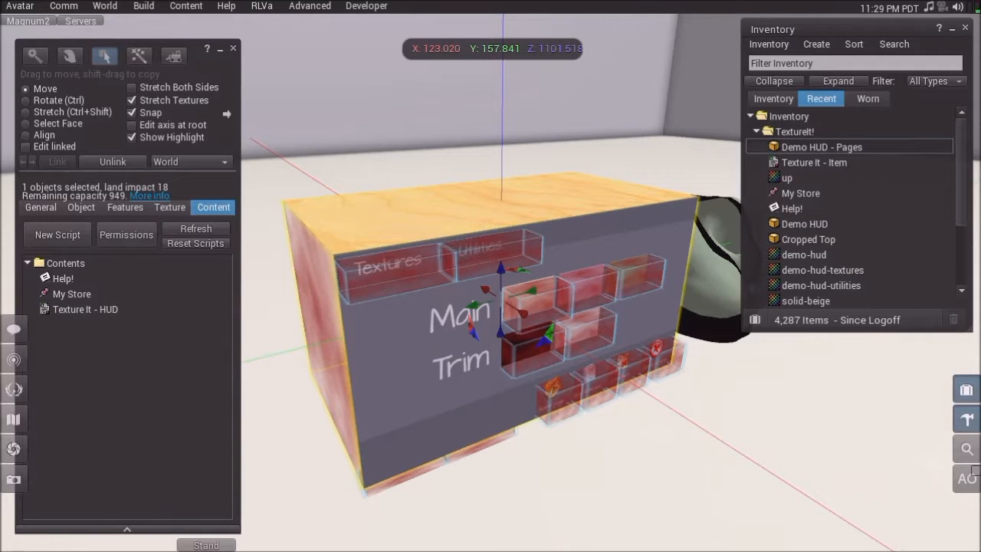
# Step: Raise the HUD box along the vertical axis to a Z position of about 1102.45 m
pyautogui.keyDown('ctrl'); pyautogui.keyDown('alt'); pyautogui.moveTo(491, 306); pyautogui.dragTo(613, 341); pyautogui.keyUp('alt'); pyautogui.keyUp('ctrl')
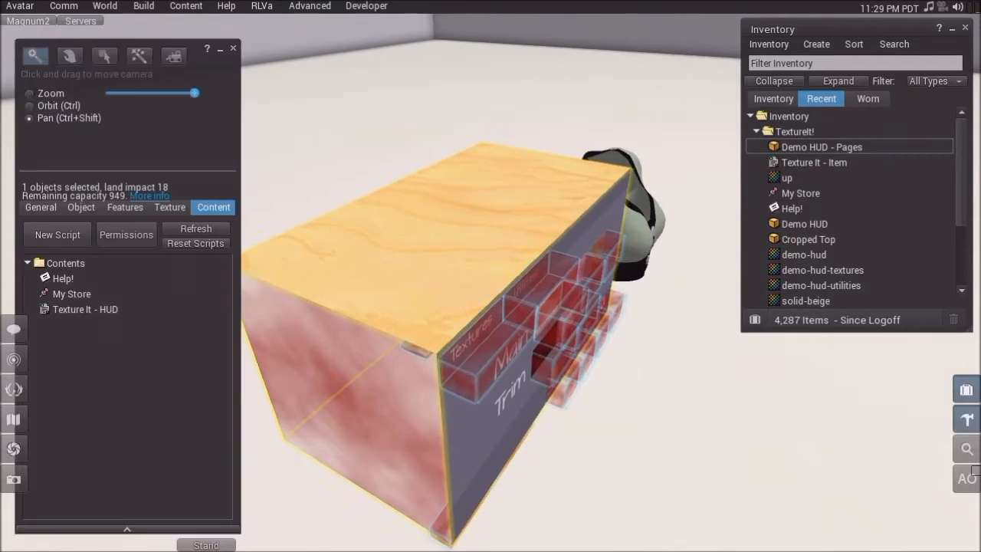
pyautogui.keyDown('ctrl'); pyautogui.keyDown('alt'); pyautogui.moveTo(490, 306); pyautogui.dragTo(463, 288); pyautogui.keyUp('alt'); pyautogui.keyUp('ctrl')
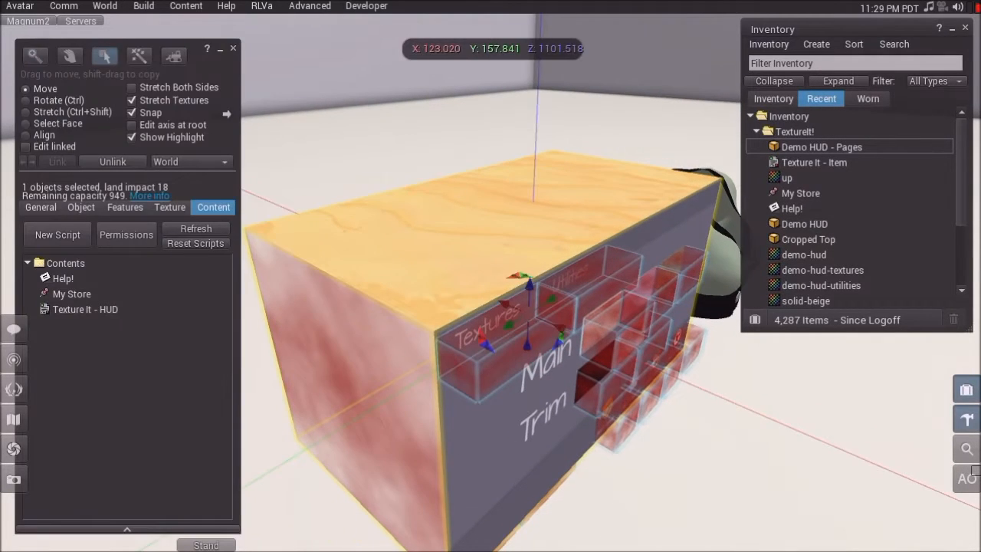
pyautogui.keyDown('ctrl'); pyautogui.keyDown('alt'); pyautogui.moveTo(521, 299); pyautogui.dragTo(376, 253); pyautogui.keyUp('alt'); pyautogui.keyUp('ctrl')
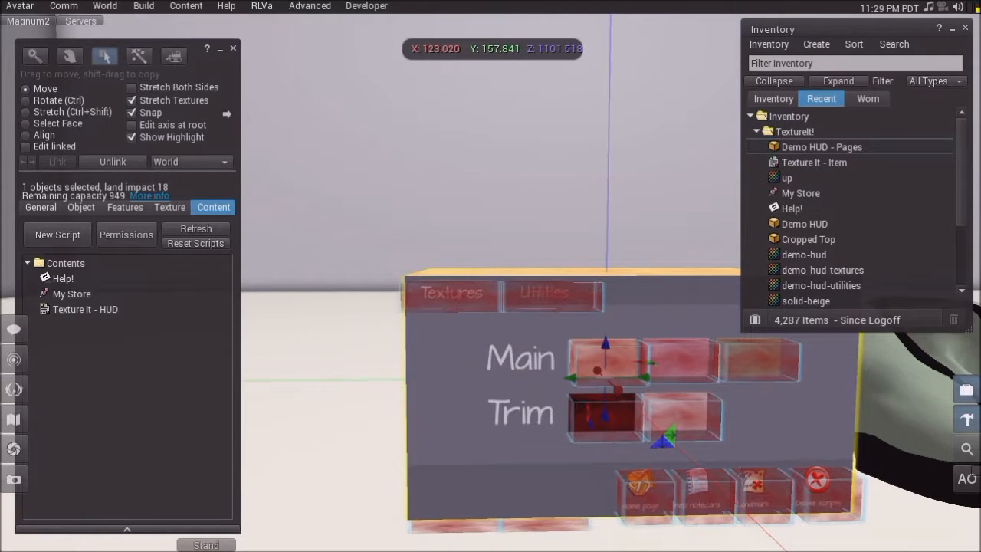
pyautogui.keyDown('ctrl'); pyautogui.keyDown('alt'); pyautogui.moveTo(521, 295); pyautogui.dragTo(660, 349); pyautogui.keyUp('alt'); pyautogui.keyUp('ctrl')
pyautogui.keyDown('ctrl'); pyautogui.keyDown('alt'); pyautogui.moveTo(491, 345); pyautogui.dragTo(364, 310); pyautogui.keyUp('alt'); pyautogui.keyUp('ctrl')
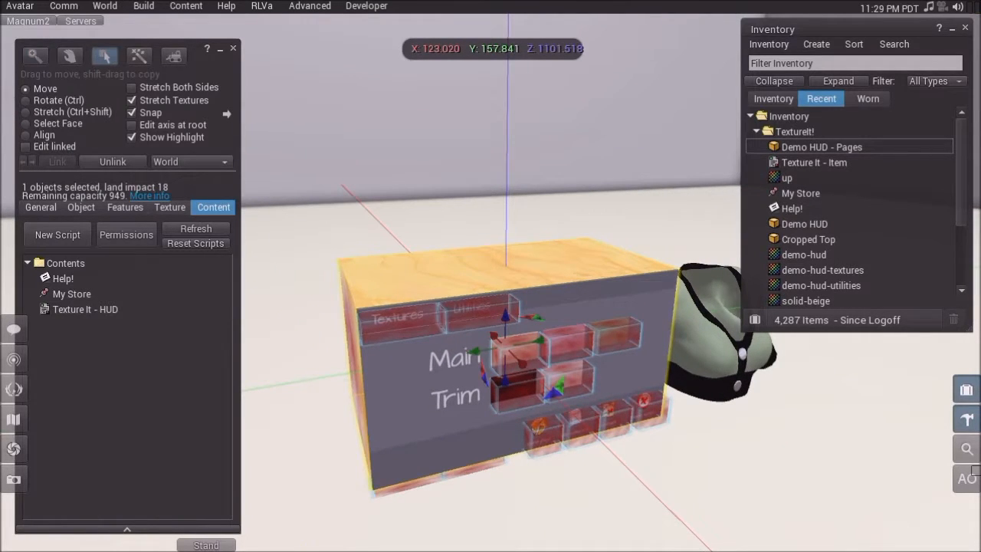
pyautogui.moveTo(505, 316); pyautogui.dragTo(506, 132)
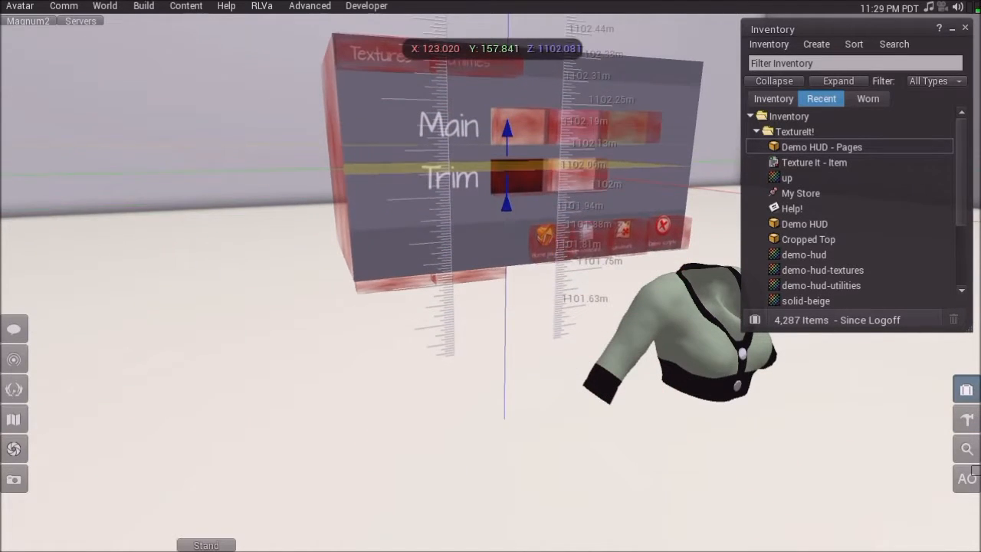
pyautogui.keyDown('alt'); pyautogui.moveTo(508, 188); pyautogui.dragTo(482, 186); pyautogui.keyUp('alt')
pyautogui.moveTo(492, 226); pyautogui.dragTo(492, 100)
# Step: Inspect the Utilities page and its buttons on the box's underside, and turn off highlighting of transparent surfaces
pyautogui.keyDown('ctrl'); pyautogui.keyDown('alt'); pyautogui.moveTo(502, 203); pyautogui.dragTo(502, 146); pyautogui.keyUp('alt'); pyautogui.keyUp('ctrl')
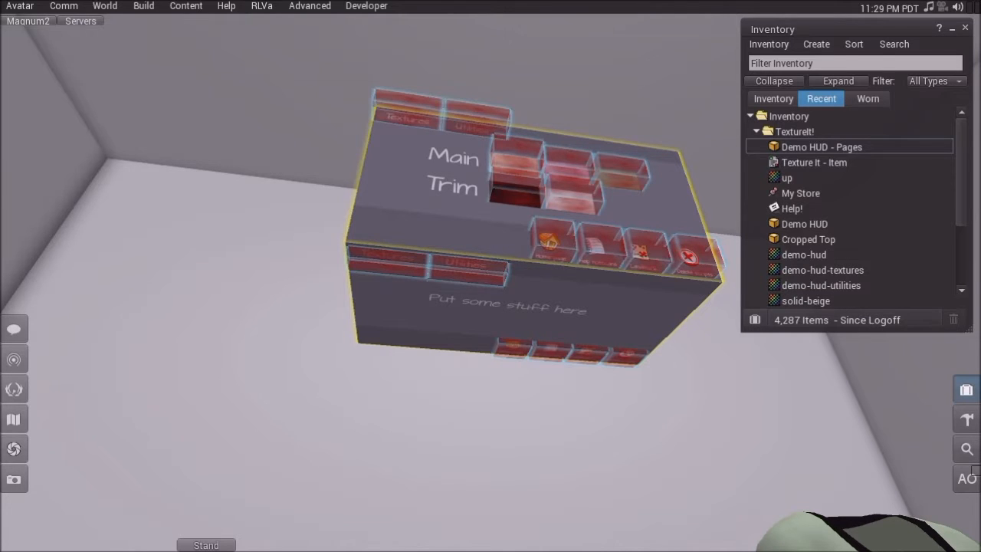
pyautogui.keyDown('alt'); pyautogui.moveTo(502, 253); pyautogui.dragTo(537, 132); pyautogui.keyUp('alt')
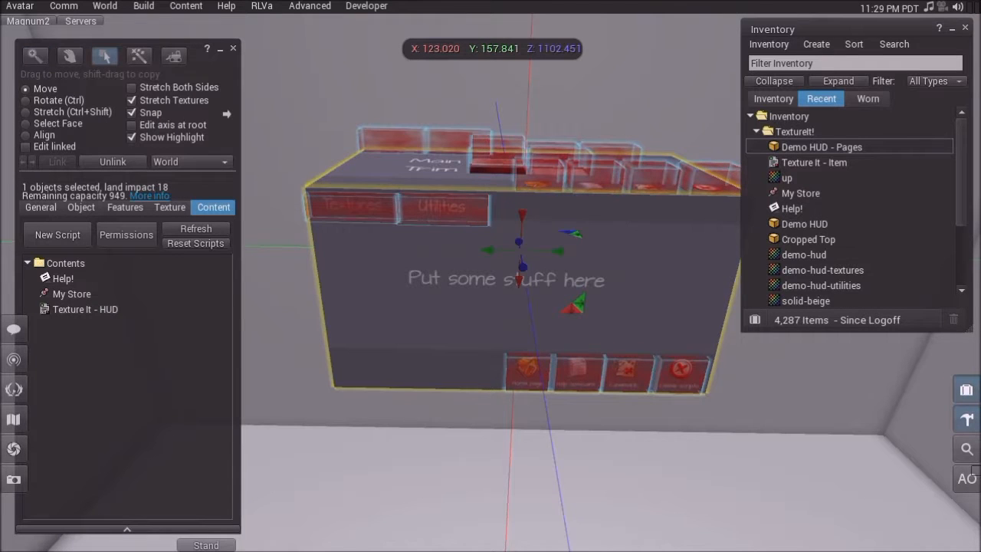
pyautogui.keyDown('ctrl'); pyautogui.keyDown('alt'); pyautogui.moveTo(502, 253); pyautogui.dragTo(567, 275); pyautogui.keyUp('alt'); pyautogui.keyUp('ctrl')
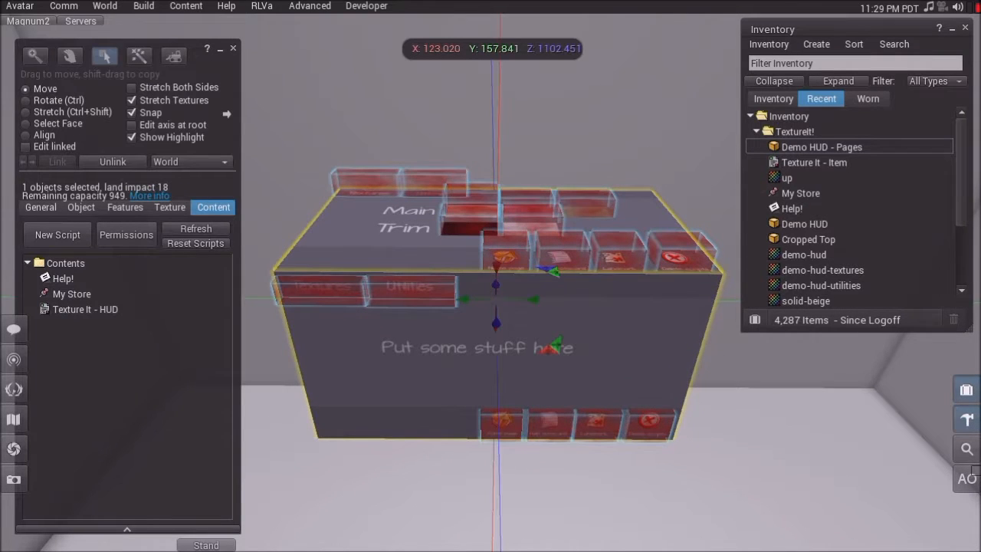
pyautogui.keyDown('alt'); pyautogui.moveTo(518, 395); pyautogui.dragTo(499, 306); pyautogui.keyUp('alt')
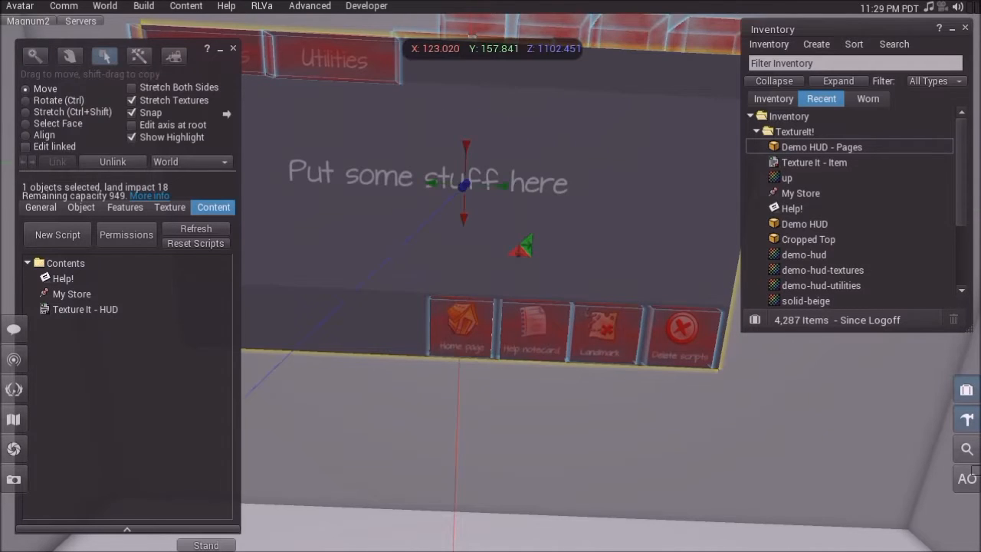
pyautogui.hotkey('ctrl', 'alt', 't')
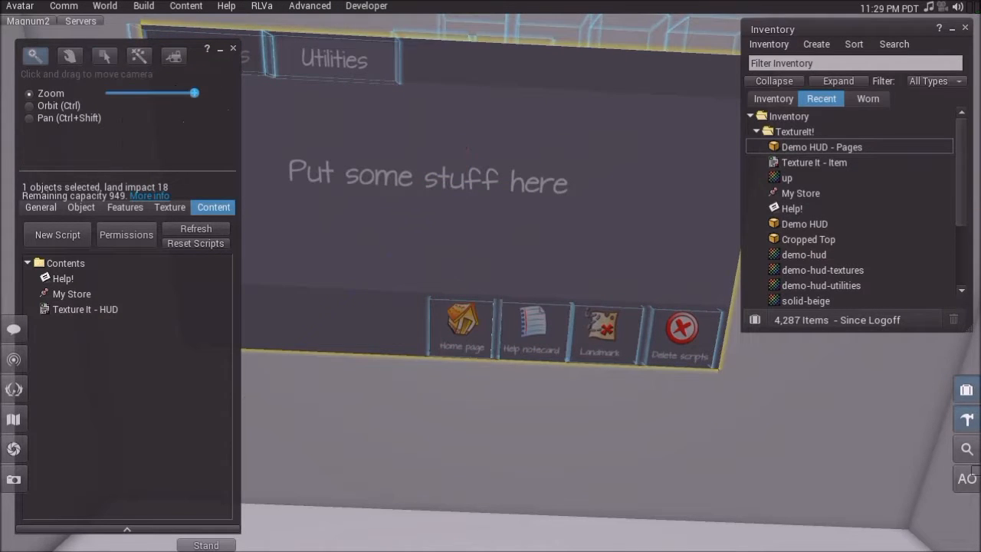
pyautogui.keyDown('alt'); pyautogui.moveTo(573, 185); pyautogui.dragTo(584, 330); pyautogui.keyUp('alt')
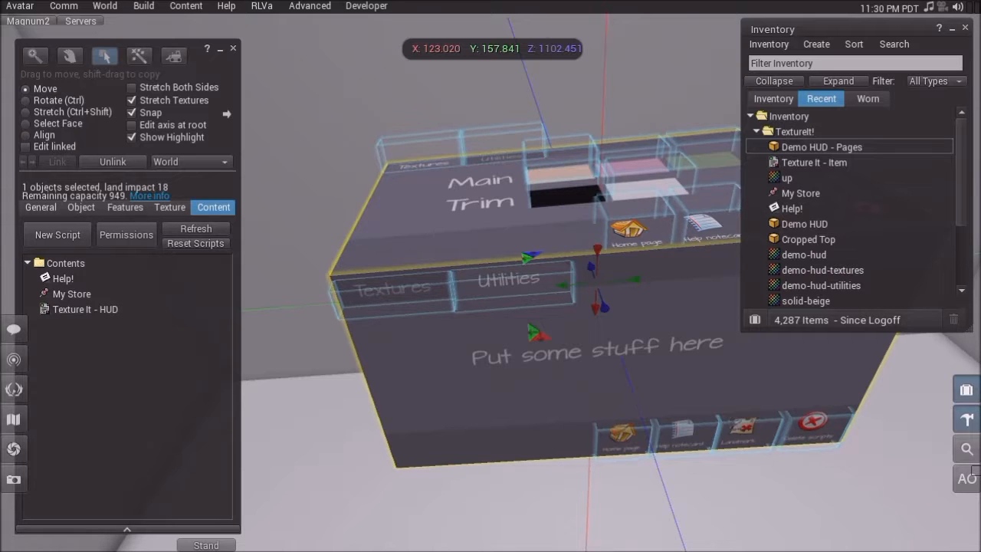
# Step: Return to the front Textures page with the HUD box in edit mode and open its general properties
pyautogui.press('Escape')
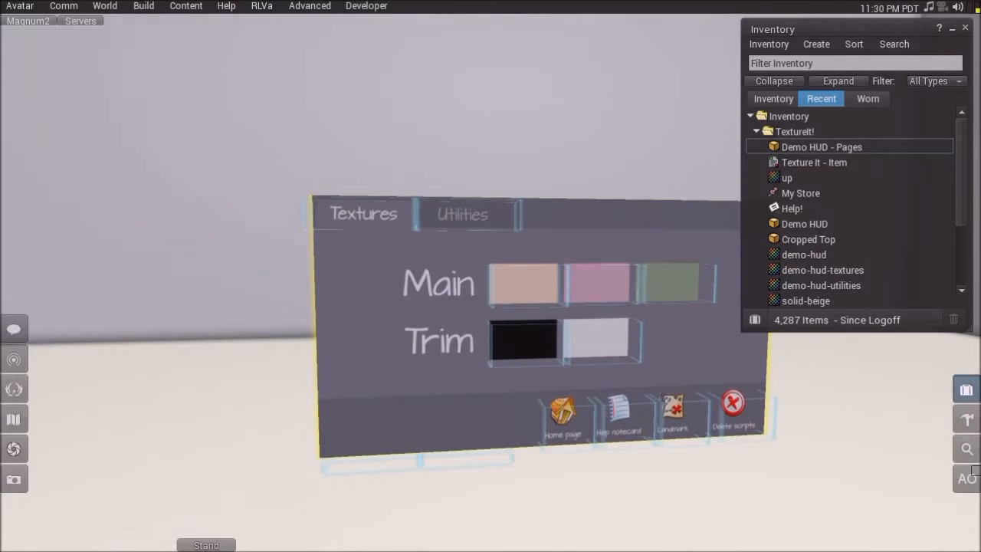
pyautogui.hotkey('ctrl', '3')
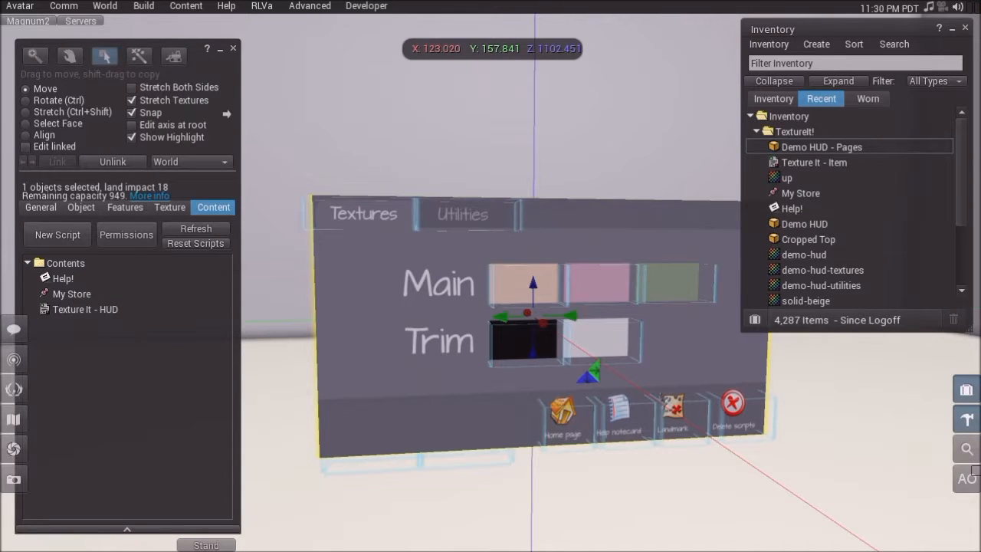
pyautogui.keyDown('ctrl'); pyautogui.keyDown('alt'); pyautogui.moveTo(504, 297); pyautogui.dragTo(507, 361); pyautogui.keyUp('alt'); pyautogui.keyUp('ctrl')
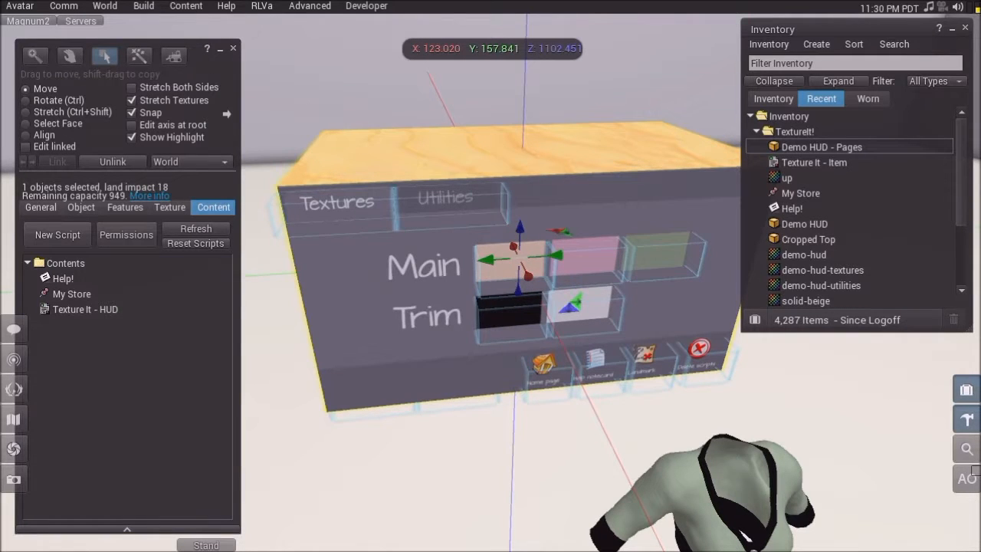
pyautogui.keyDown('alt'); pyautogui.moveTo(453, 280); pyautogui.dragTo(459, 364); pyautogui.keyUp('alt')
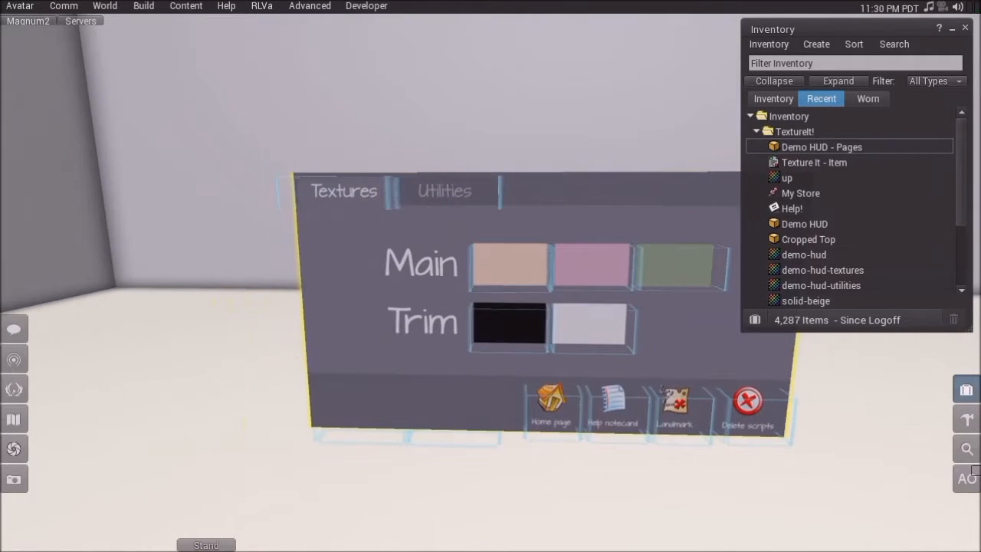
pyautogui.click(41, 201)
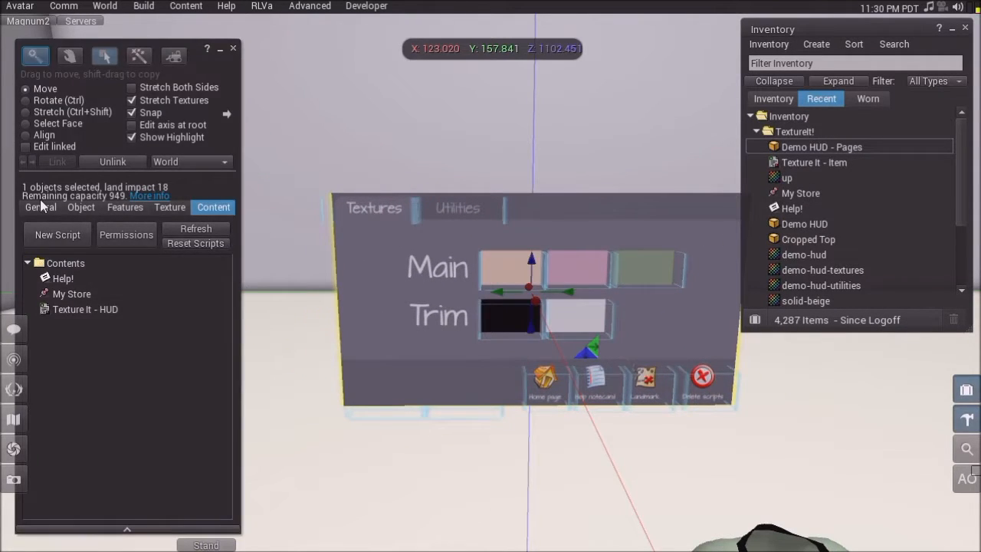
pyautogui.click(41, 204)
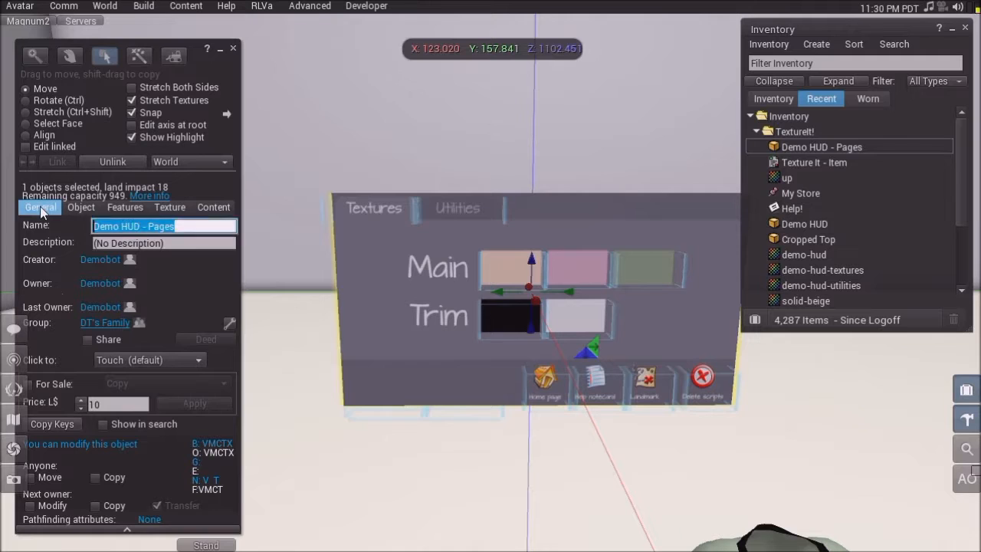
# Step: Set the HUD box's Y rotation to 90 degrees so its Utilities page faces forward
pyautogui.click(80, 207)
pyautogui.moveTo(223, 89); pyautogui.dragTo(240, 64)
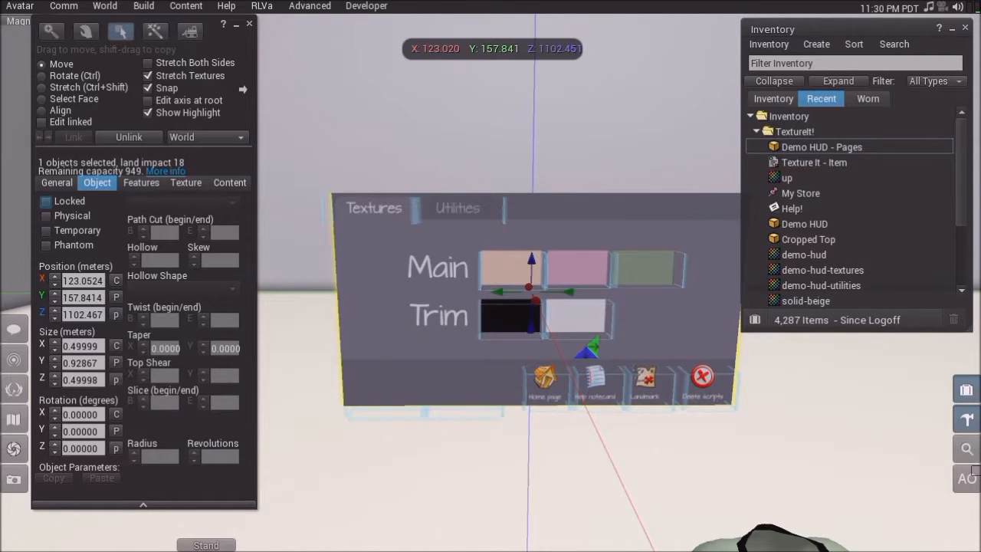
pyautogui.doubleClick(94, 432)
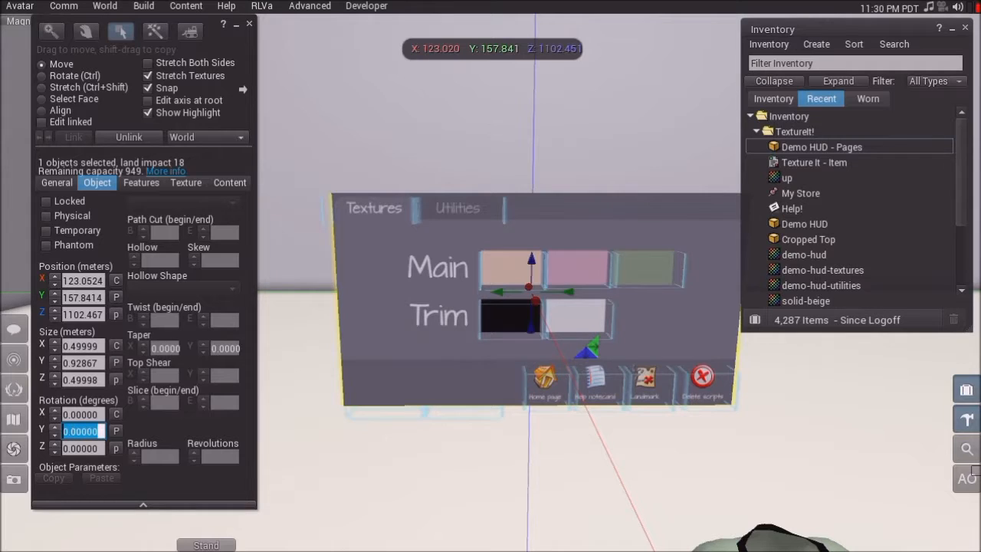
pyautogui.write('90')
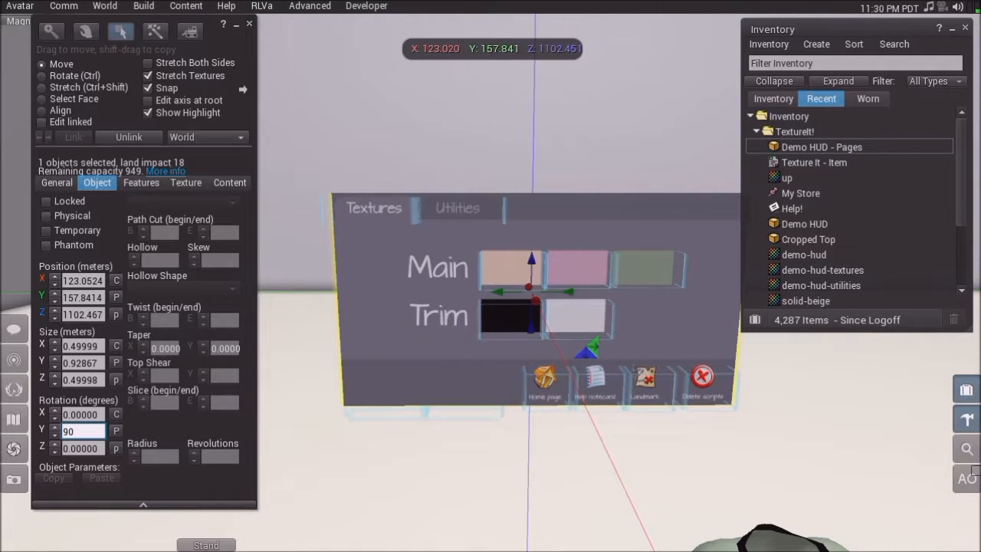
pyautogui.press('Return')
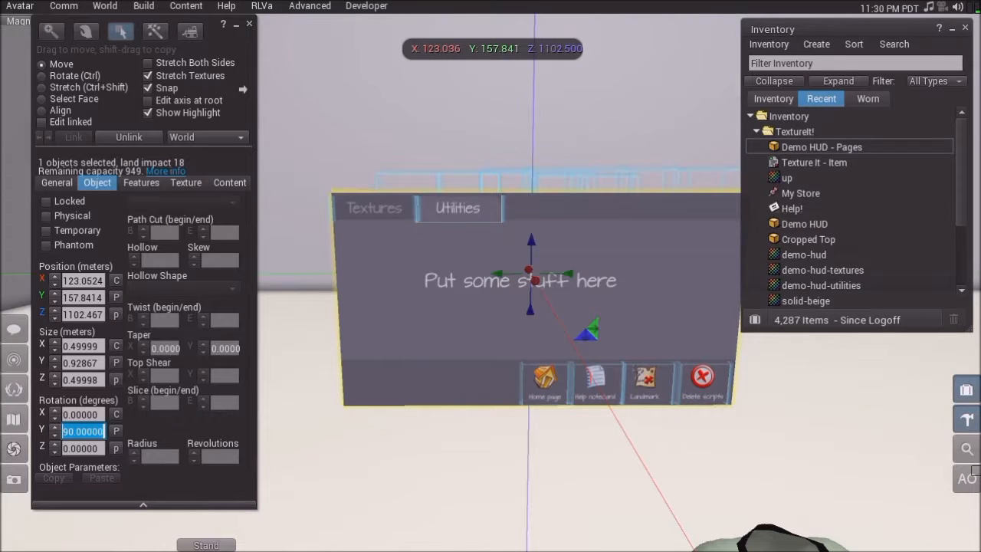
pyautogui.keyDown('ctrl'); pyautogui.keyDown('alt'); pyautogui.moveTo(529, 283); pyautogui.dragTo(563, 291); pyautogui.keyUp('alt'); pyautogui.keyUp('ctrl')
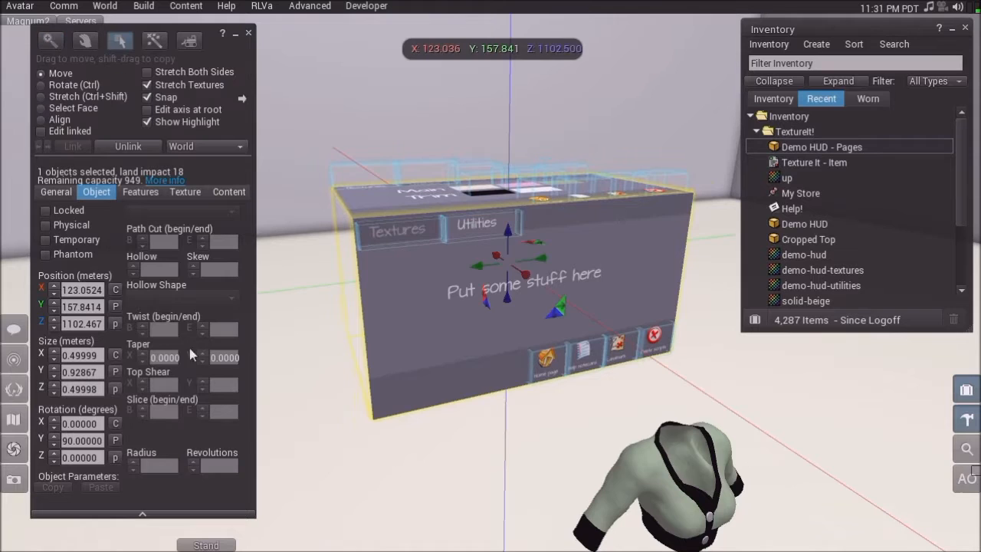
# Step: Reset the HUD box's Y rotation to 0 degrees, leaving its Z rotation at 0
pyautogui.click(83, 440)
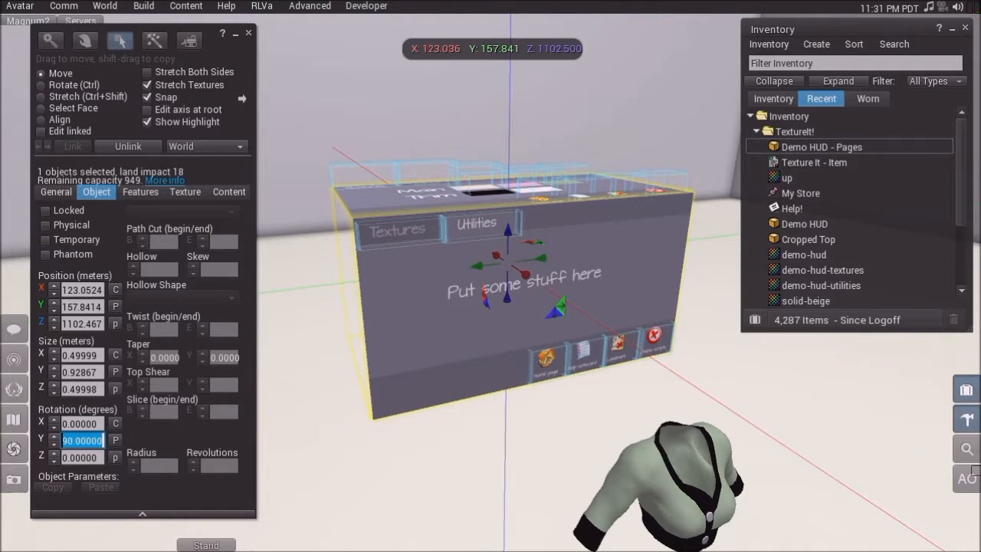
pyautogui.write('0')
pyautogui.press('Tab')
pyautogui.press('BackSpace')
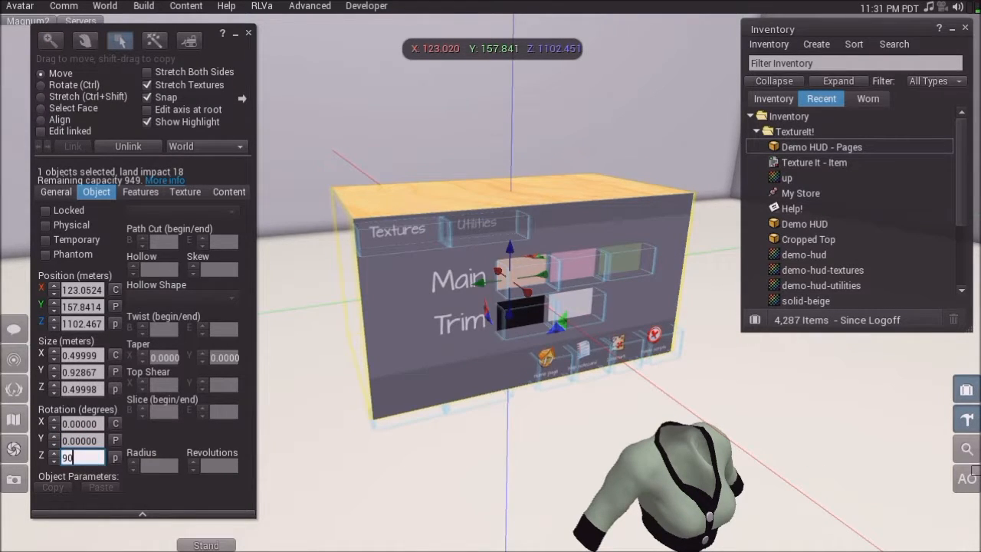
pyautogui.press('Escape')
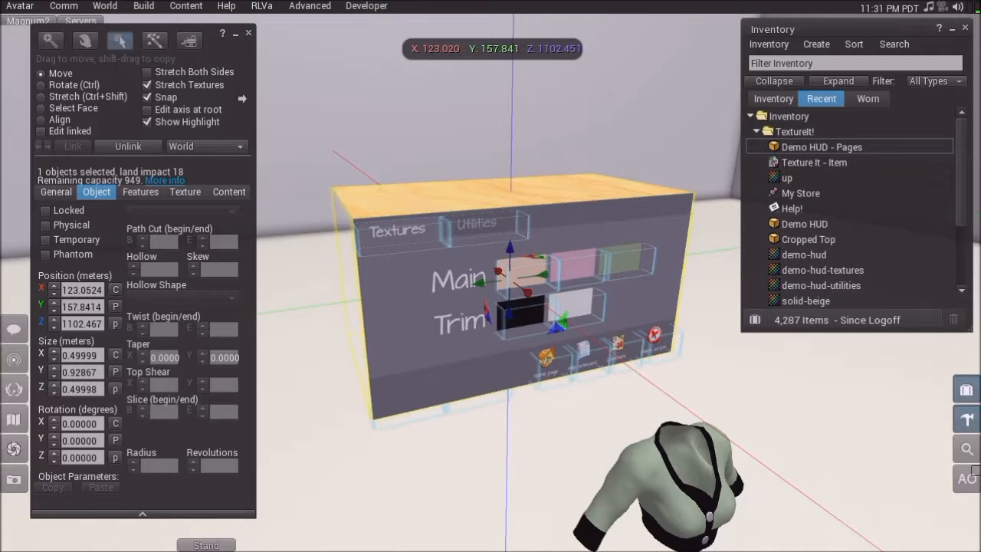
# Step: Turn the HUD box through Y rotations of 90, 180 and 270 degrees and return it to 0
pyautogui.click(98, 440)
pyautogui.hotkey('ctrl', 'a')
pyautogui.write('90')
pyautogui.press('Return')
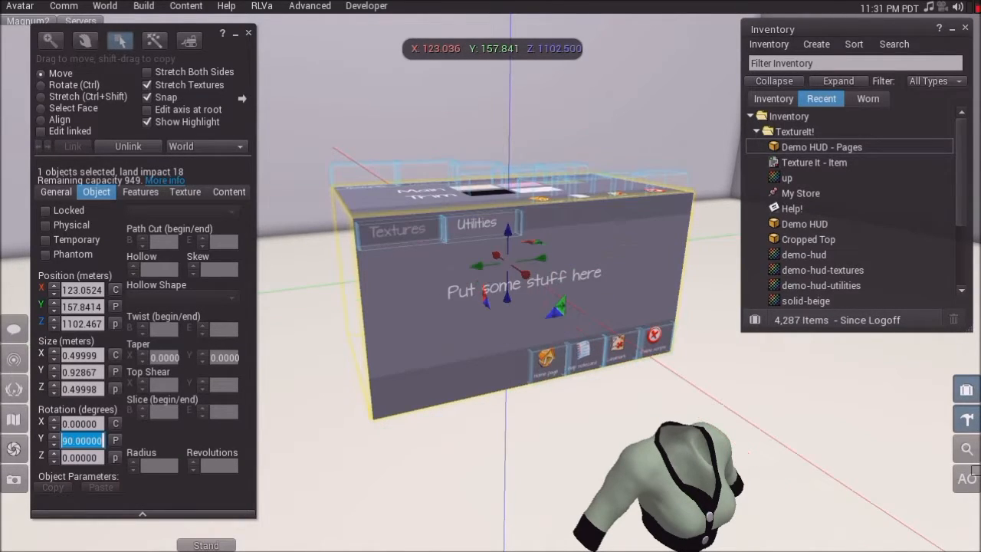
pyautogui.write('180')
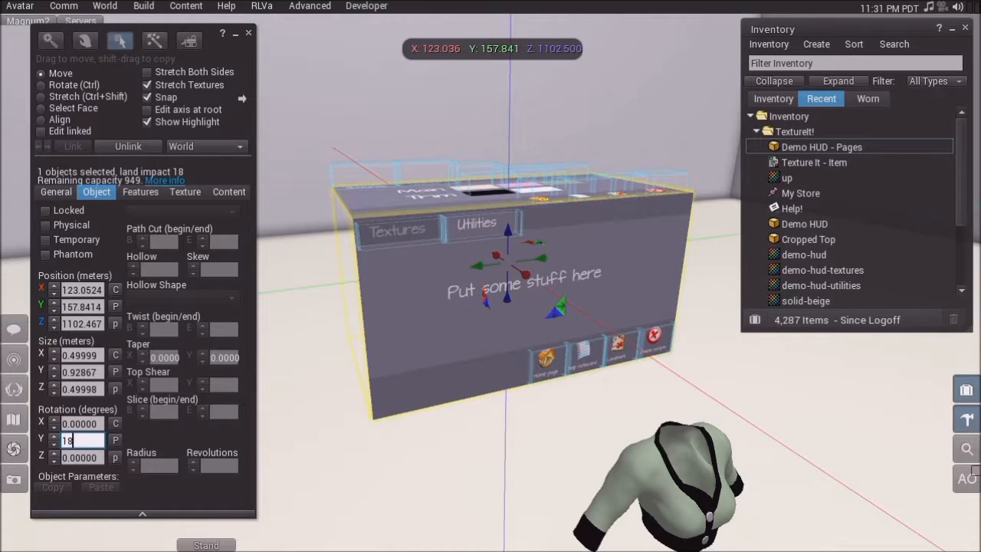
pyautogui.press('Return')
pyautogui.write('270')
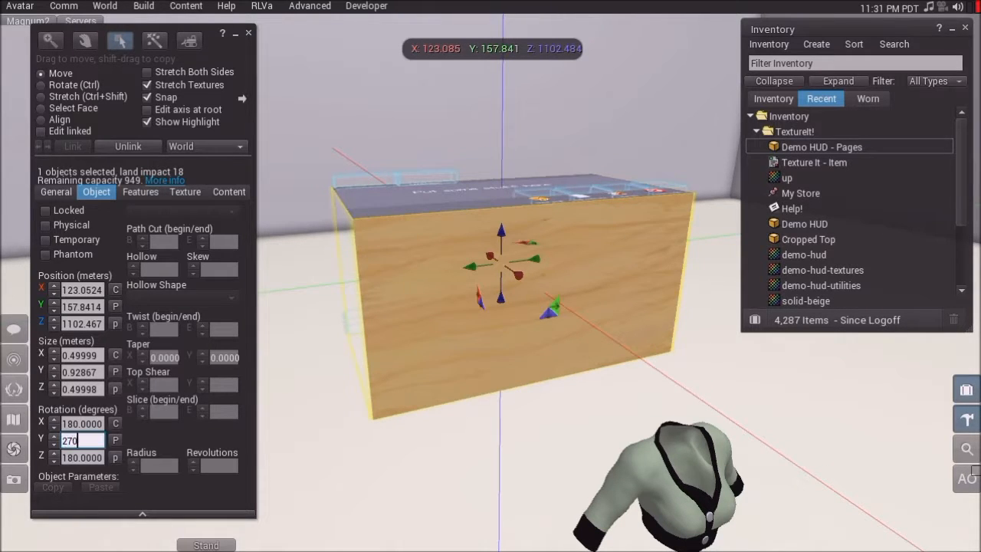
pyautogui.press('Return')
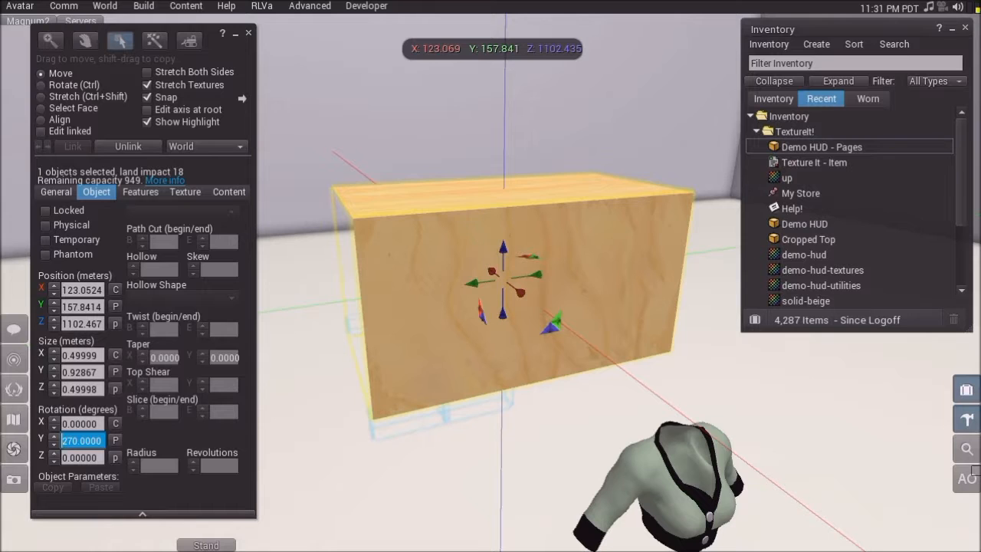
pyautogui.write('0')
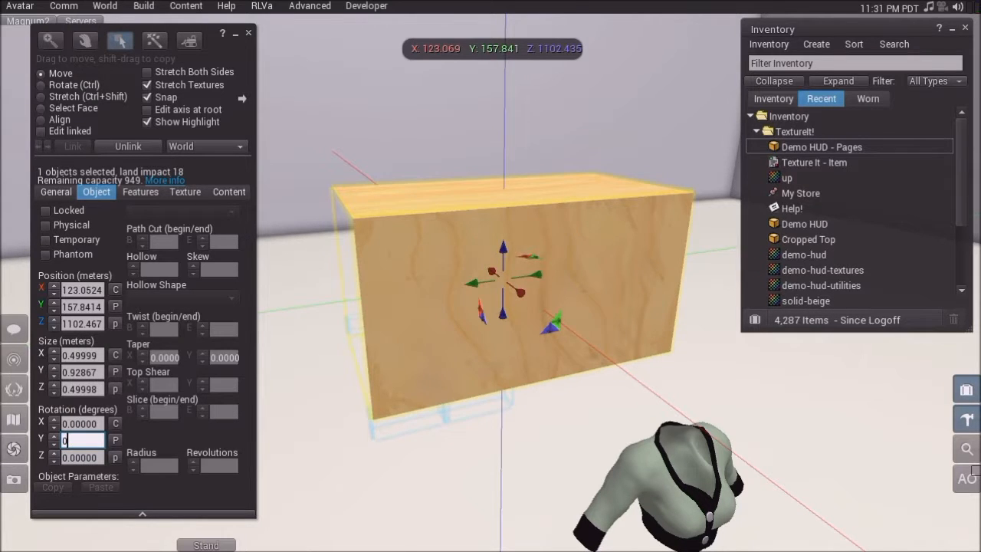
pyautogui.press('Return')
# Step: Select the Textures page face and the Utilities page face of the box individually to check their face numbers
pyautogui.keyDown('ctrl'); pyautogui.keyDown('alt'); pyautogui.moveTo(521, 295); pyautogui.dragTo(494, 165); pyautogui.keyUp('alt'); pyautogui.keyUp('ctrl')
pyautogui.keyDown('alt'); pyautogui.moveTo(571, 309); pyautogui.dragTo(621, 234); pyautogui.keyUp('alt')
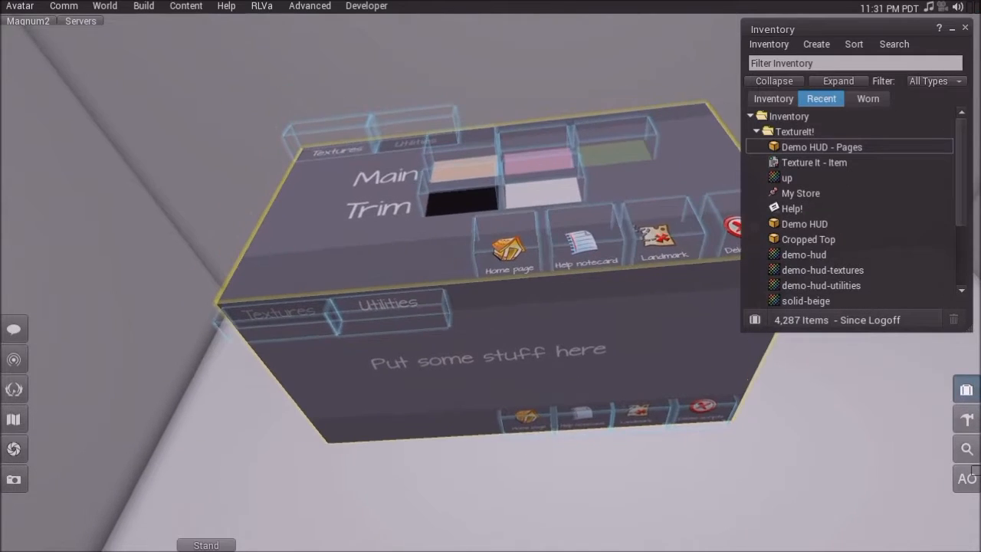
pyautogui.click(76, 108)
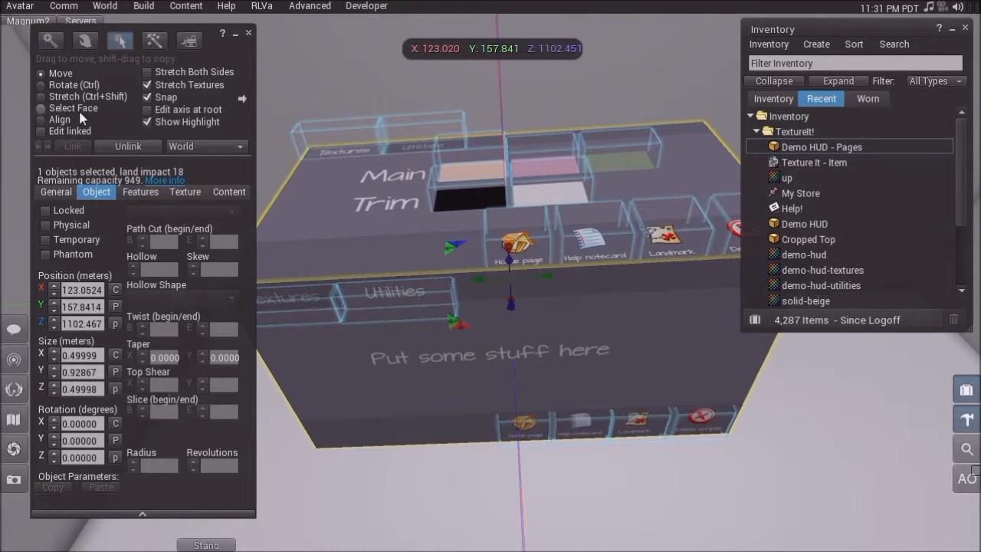
pyautogui.click(374, 211)
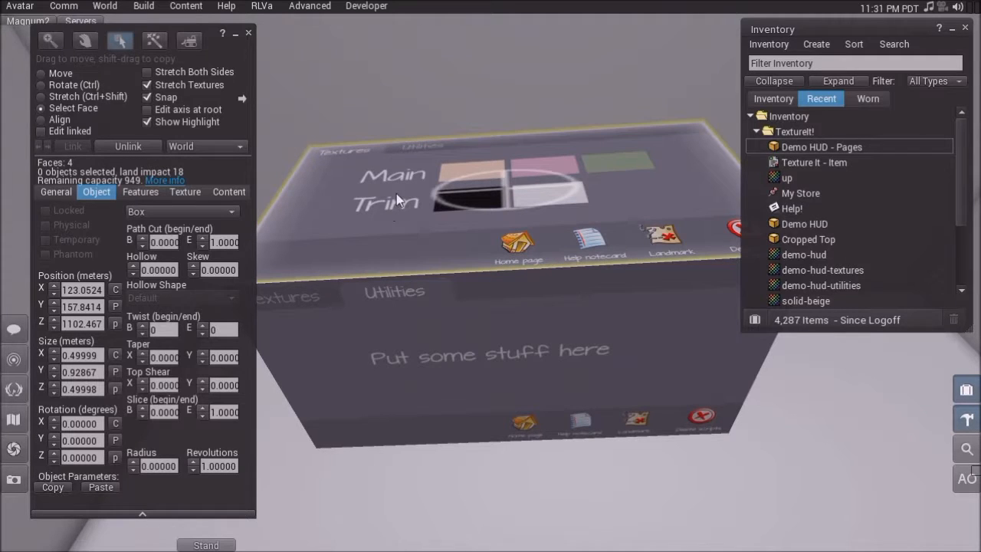
pyautogui.click(487, 359)
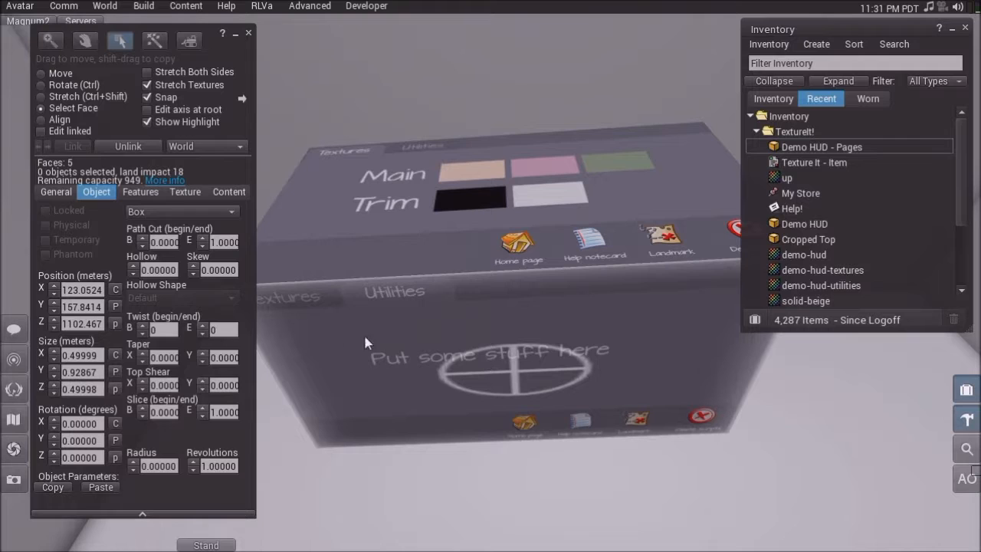
# Step: Set the texture rotation of the Utilities page face to 0 degrees
pyautogui.click(196, 196)
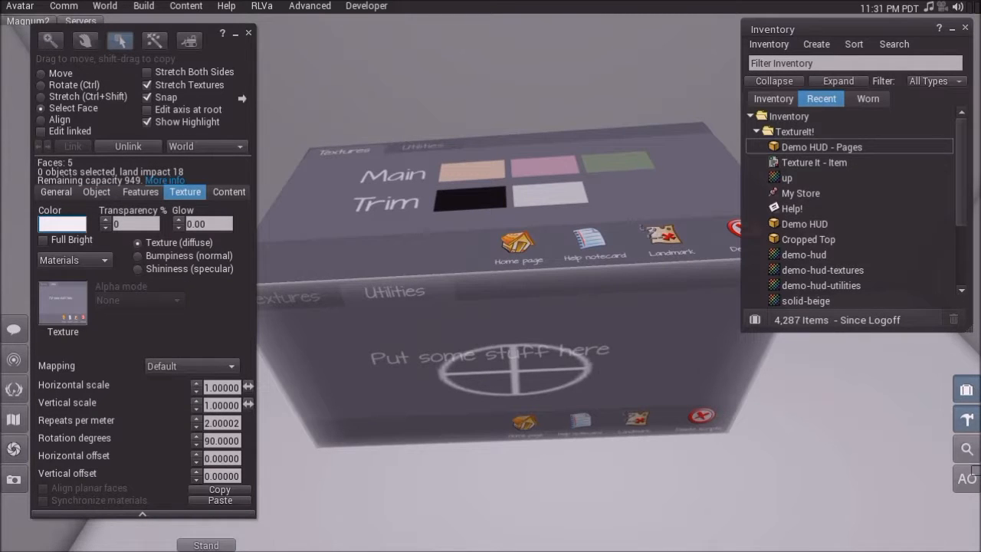
pyautogui.press('Tab')
pyautogui.write('0')
pyautogui.press('Tab')
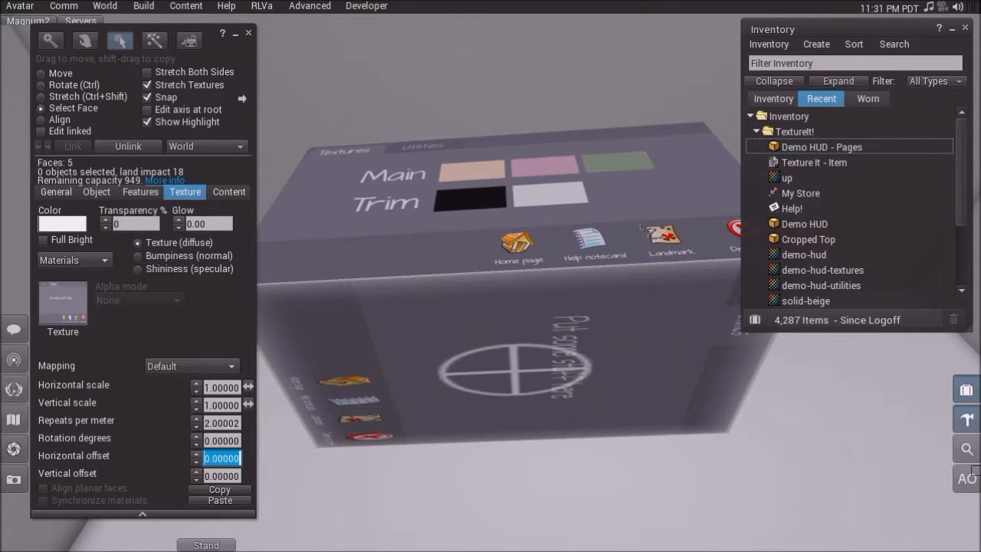
pyautogui.write('90')
pyautogui.press('Return')
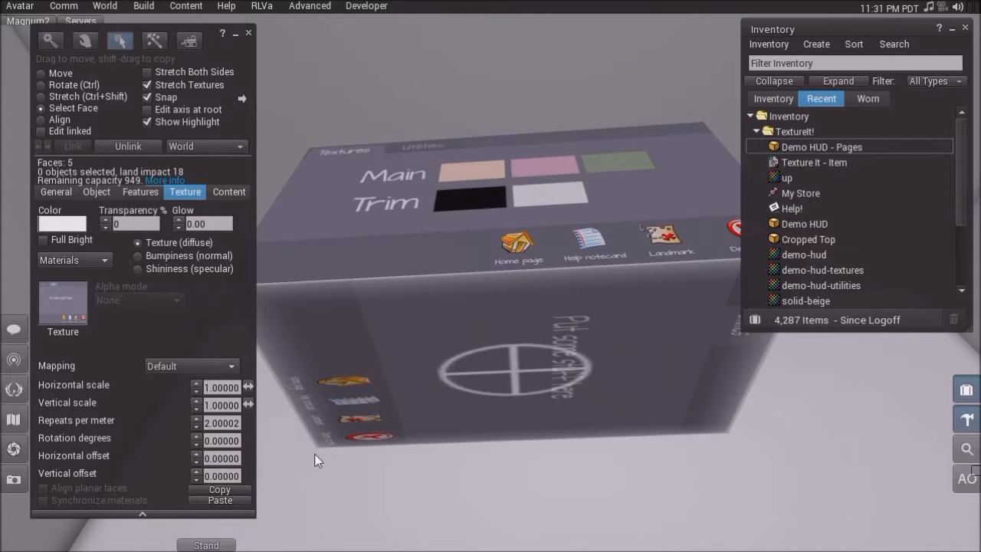
# Step: Set the texture rotation of the Utilities page face to 90 degrees and return to the front view
pyautogui.moveTo(206, 441); pyautogui.dragTo(252, 435)
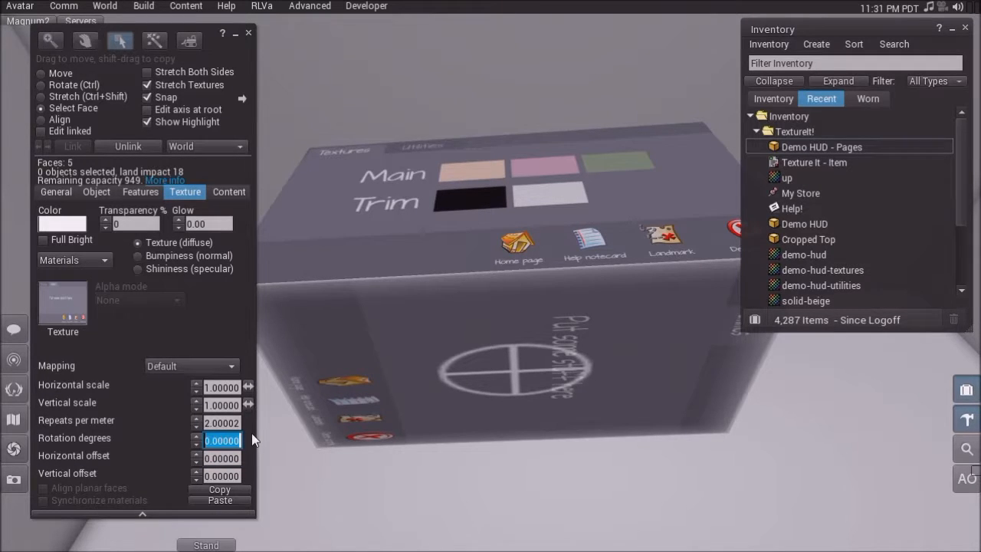
pyautogui.write('90')
pyautogui.press('Return')
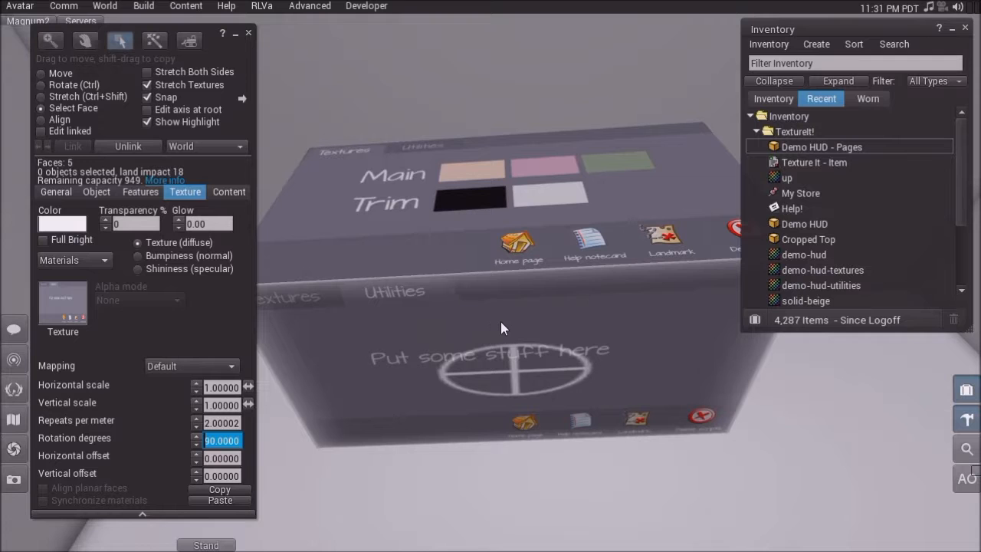
pyautogui.press('Escape')
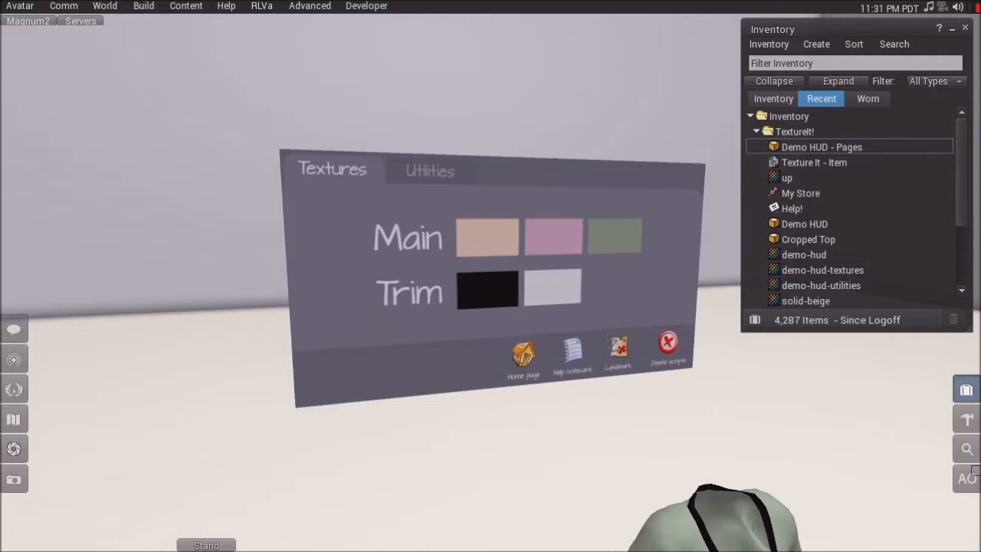
# Step: Turn on highlighting of transparent surfaces to reveal the invisible buttons on the Textures page
pyautogui.hotkey('ctrl', '3')
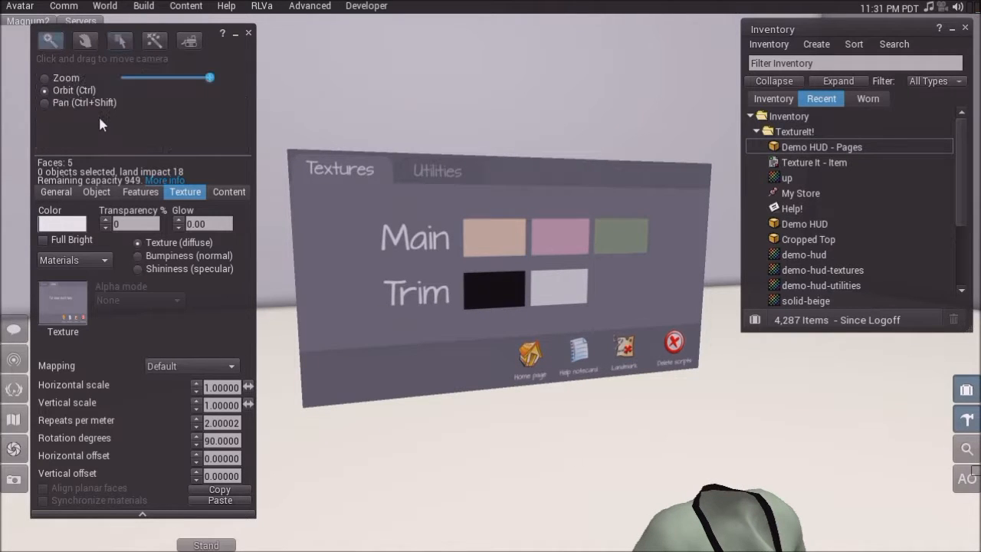
pyautogui.hotkey('ctrl', 'alt', 't')
pyautogui.click(248, 33)
pyautogui.keyDown('alt'); pyautogui.moveTo(491, 275); pyautogui.dragTo(475, 219); pyautogui.keyUp('alt')
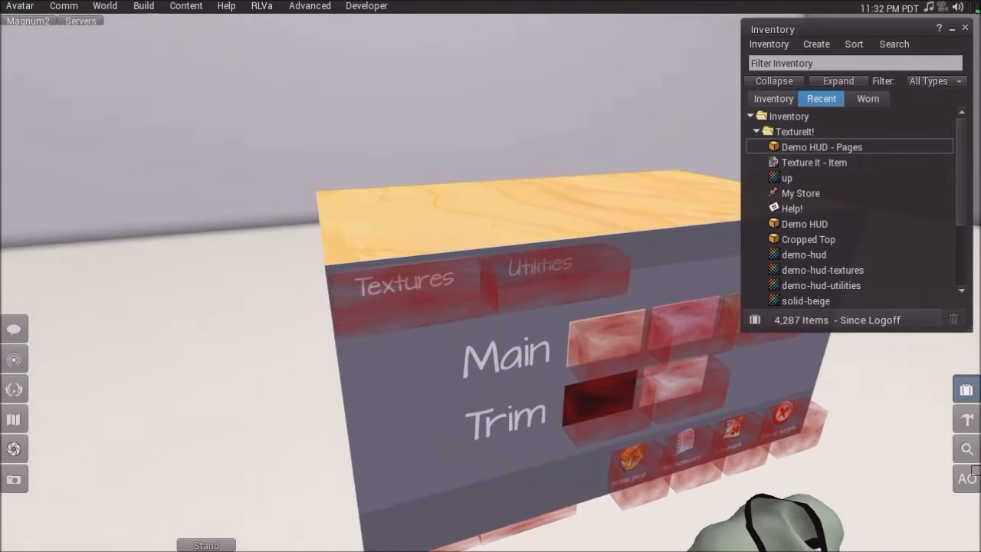
# Step: Enable editing of linked parts and select the transparent Textures button on the front page
pyautogui.hotkey('ctrl', '3')
pyautogui.click(475, 283)
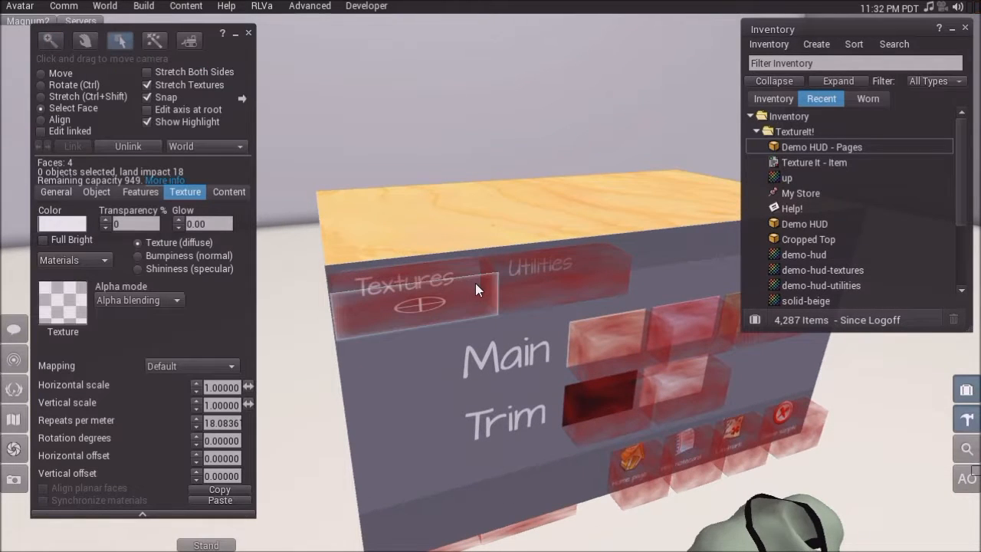
pyautogui.click(56, 110)
pyautogui.click(62, 75)
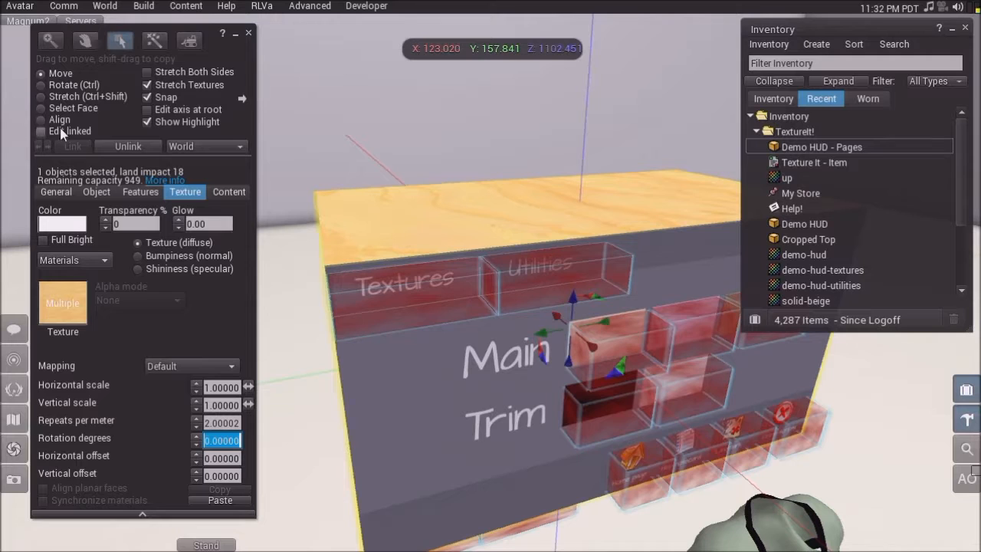
pyautogui.click(61, 132)
pyautogui.click(453, 283)
pyautogui.keyDown('ctrl'); pyautogui.keyDown('alt'); pyautogui.moveTo(453, 283); pyautogui.dragTo(515, 256); pyautogui.keyUp('alt'); pyautogui.keyUp('ctrl')
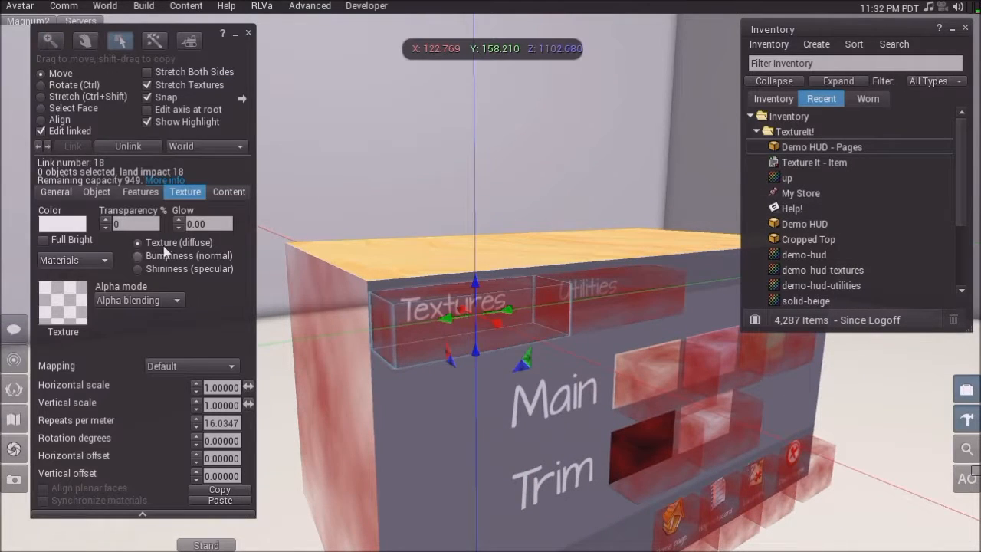
# Step: Check the name and description of the Textures and Utilities buttons on the front page
pyautogui.click(42, 193)
pyautogui.doubleClick(121, 211)
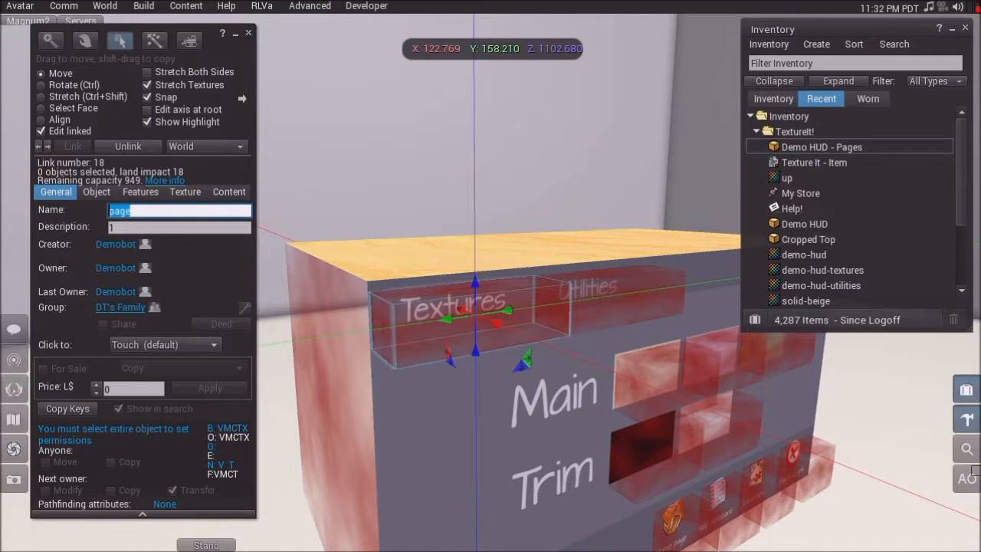
pyautogui.press('Tab')
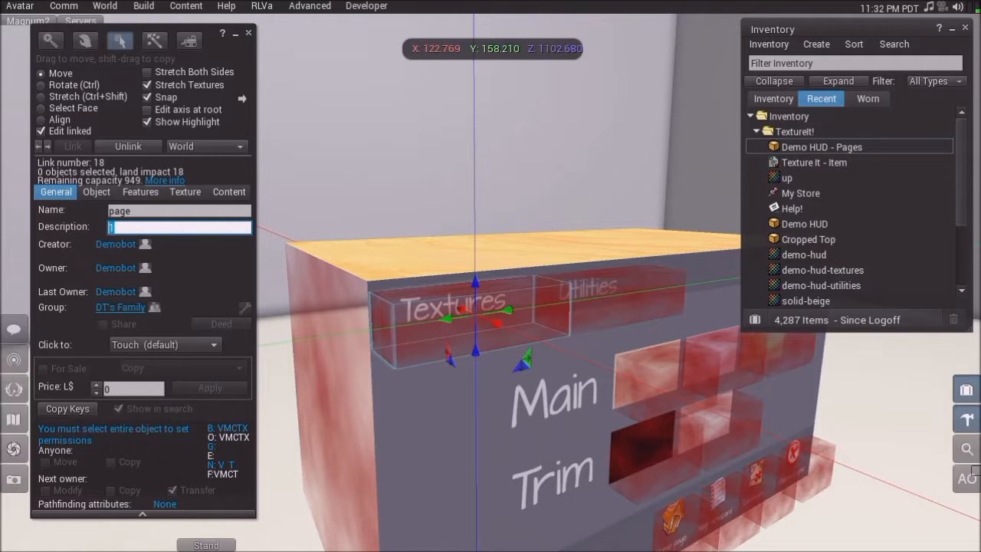
pyautogui.click(445, 318)
pyautogui.click(613, 295)
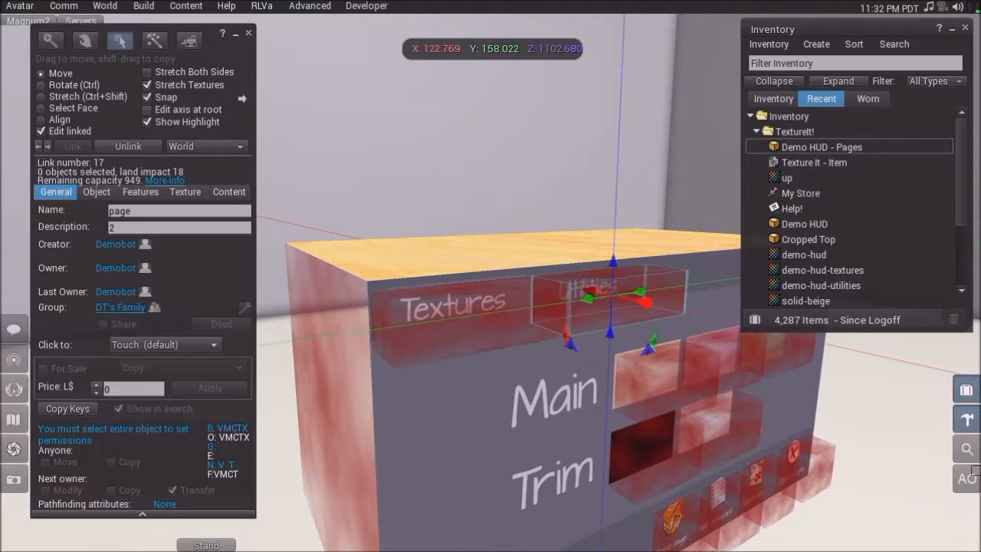
pyautogui.press('Escape')
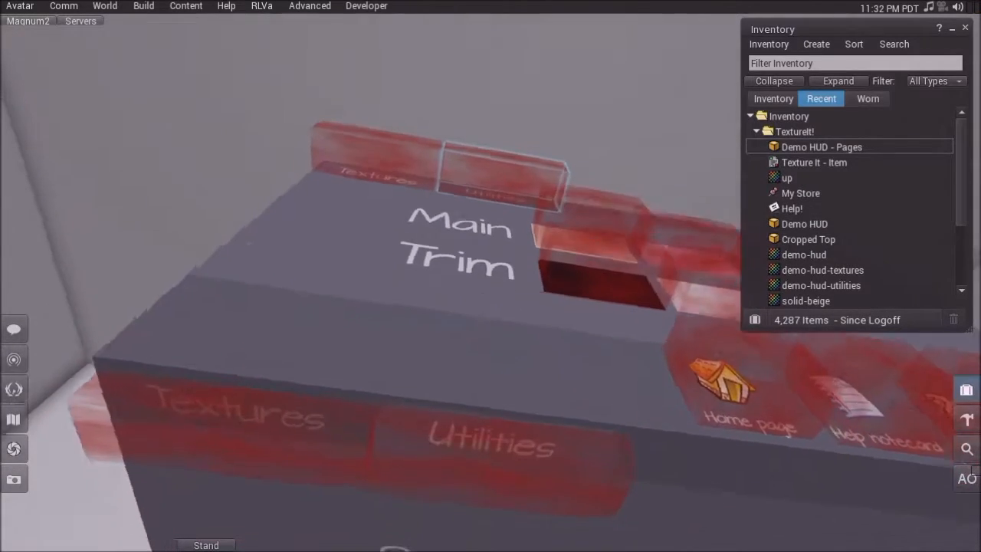
# Step: Check the name and description of the Textures and Utilities buttons on the box's underside page
pyautogui.click(329, 325)
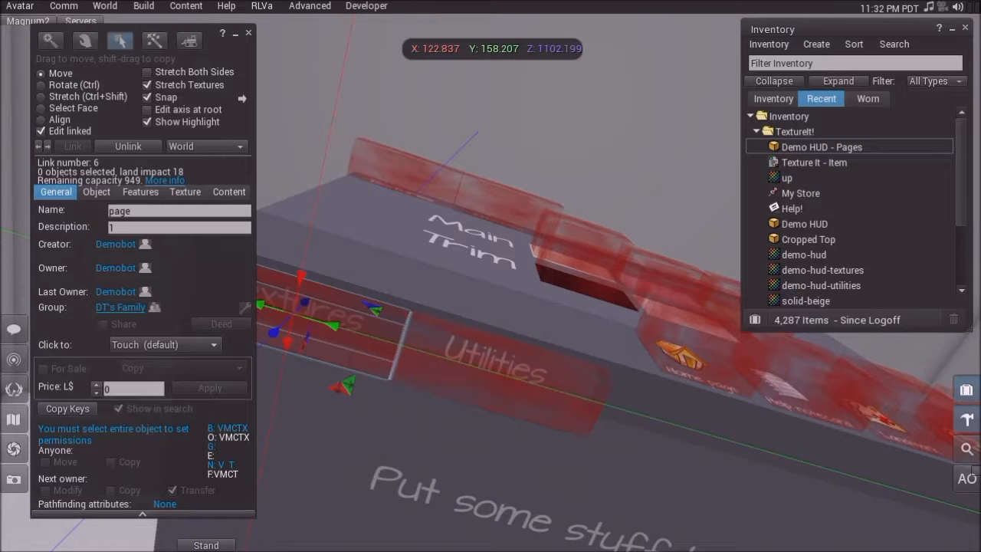
pyautogui.click(490, 370)
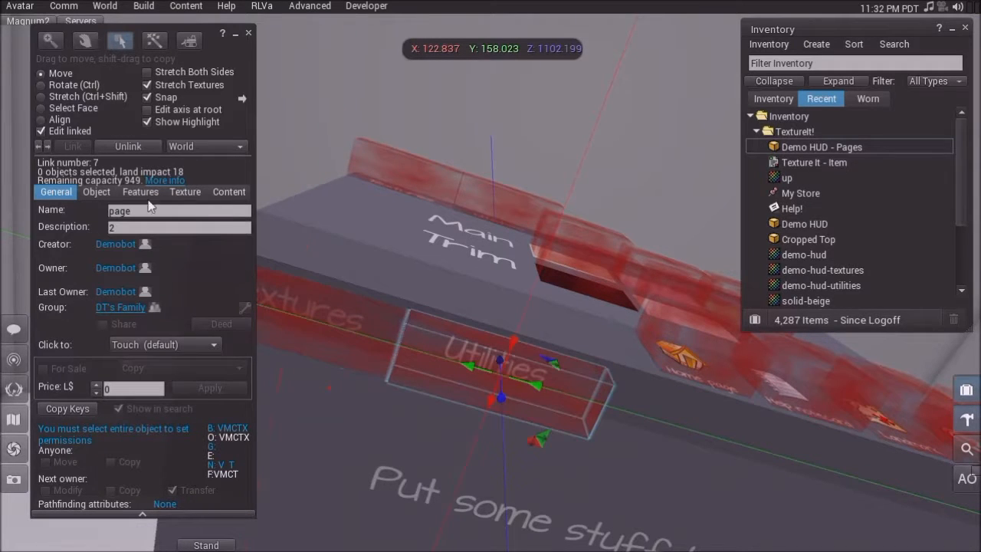
pyautogui.keyDown('ctrl'); pyautogui.keyDown('alt'); pyautogui.moveTo(659, 433); pyautogui.dragTo(643, 449); pyautogui.keyUp('alt'); pyautogui.keyUp('ctrl')
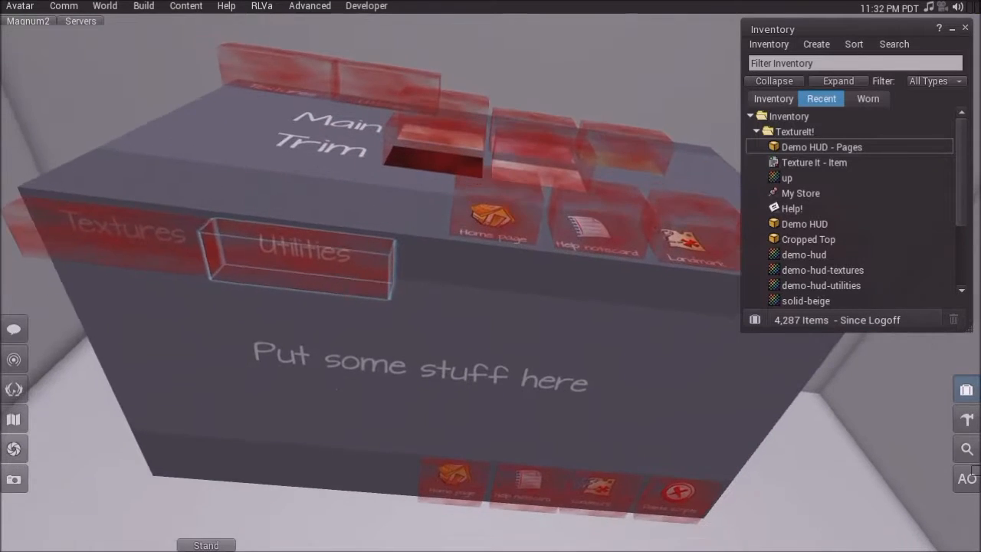
# Step: Compare the name and description of the Home page buttons on the front page and the underside page
pyautogui.click(497, 220)
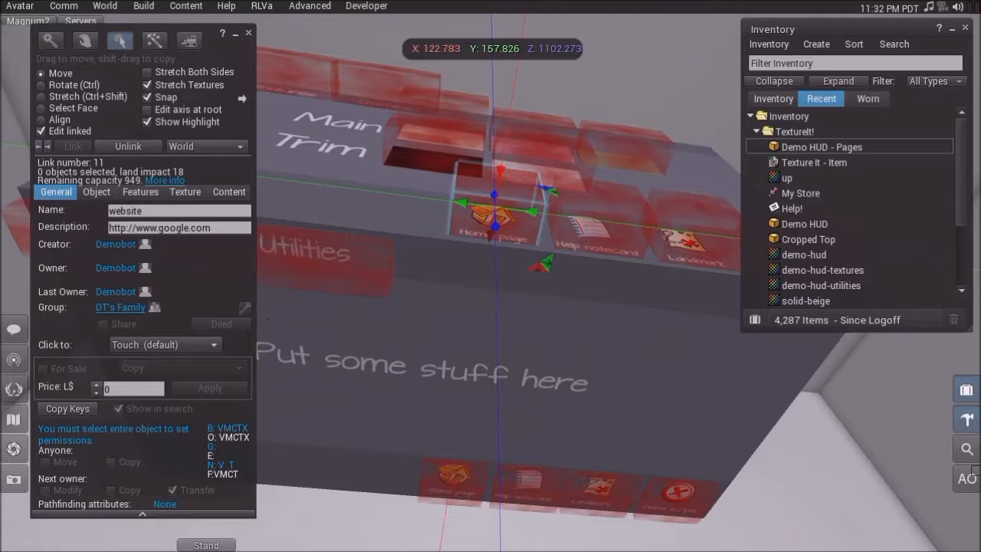
pyautogui.click(454, 477)
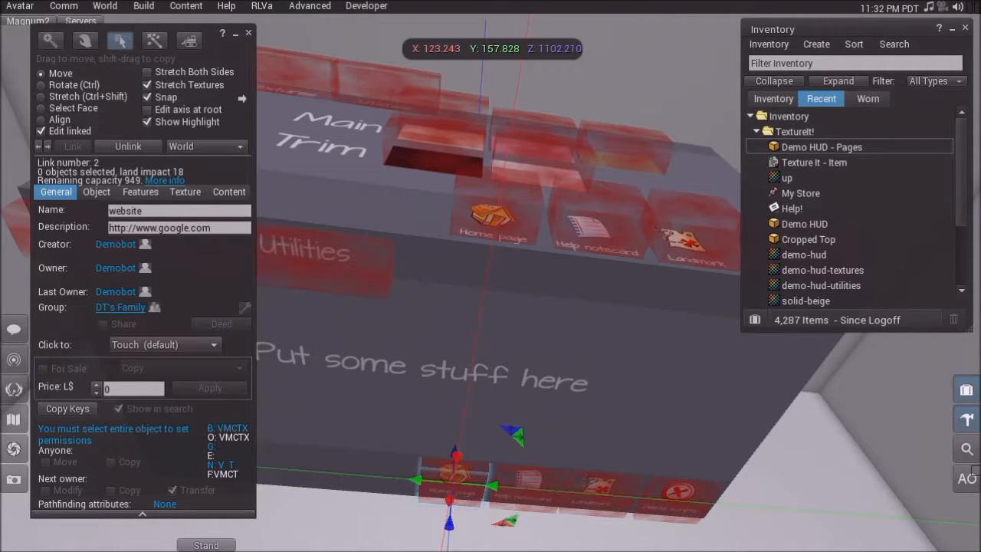
# Step: Recheck the underside page's Textures and Utilities buttons for their page name and number, then return to the front page
pyautogui.keyDown('alt'); pyautogui.moveTo(330, 253); pyautogui.dragTo(422, 256); pyautogui.keyUp('alt')
pyautogui.keyDown('alt'); pyautogui.moveTo(574, 330); pyautogui.dragTo(498, 314); pyautogui.keyUp('alt')
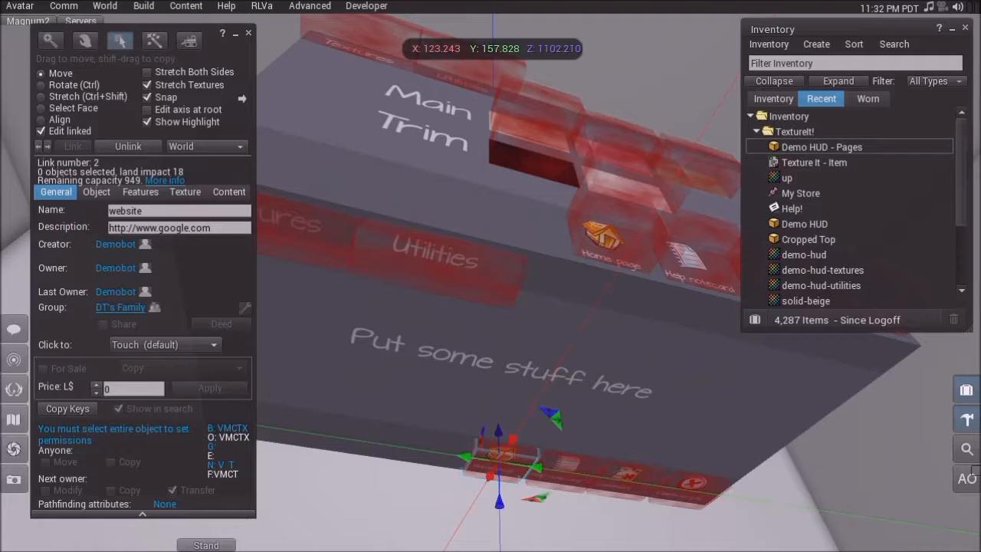
pyautogui.click(308, 232)
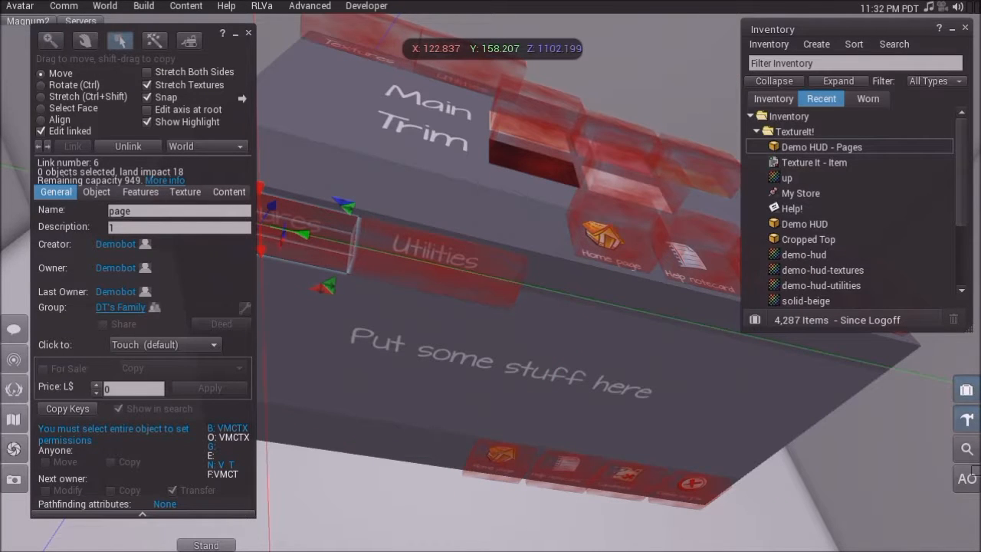
pyautogui.click(452, 265)
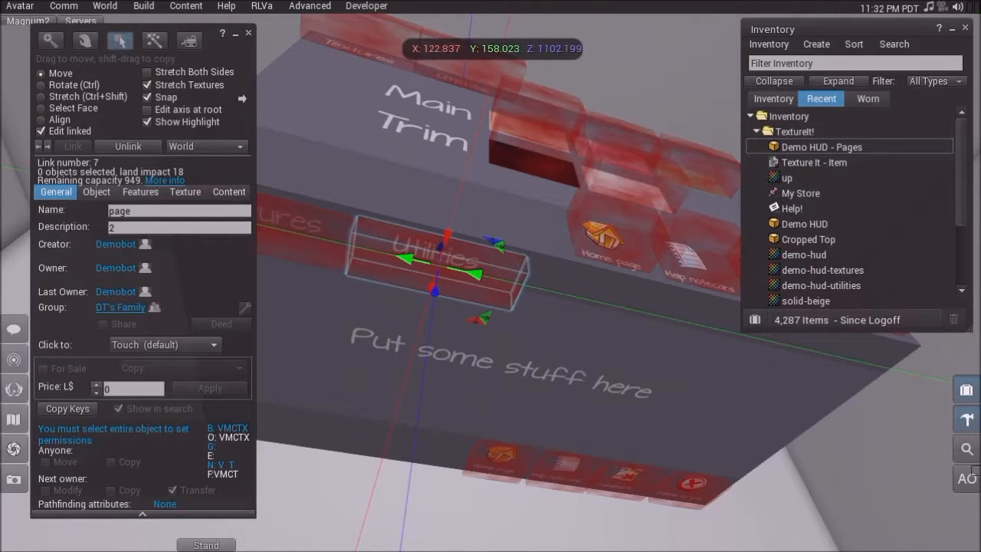
pyautogui.keyDown('alt'); pyautogui.moveTo(475, 306); pyautogui.dragTo(541, 329); pyautogui.keyUp('alt')
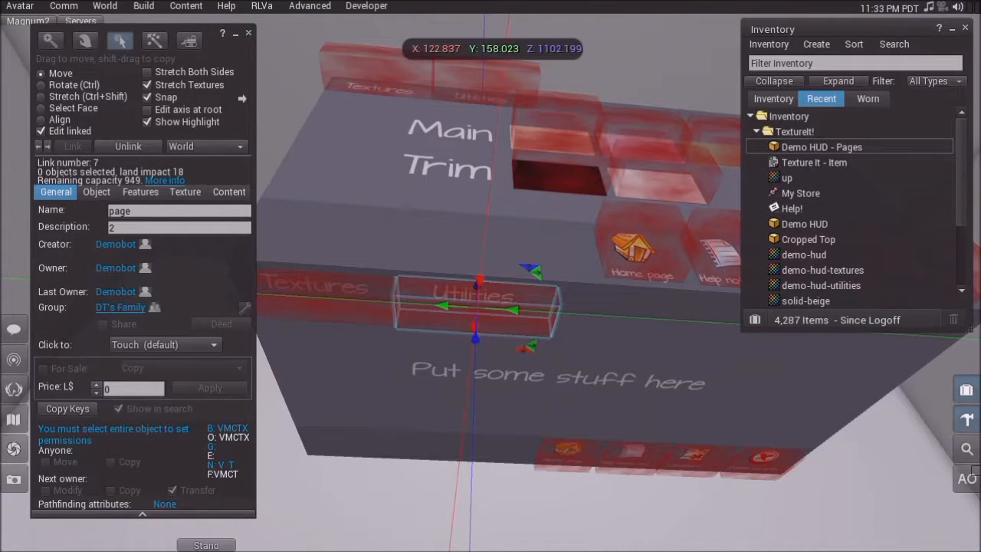
pyautogui.keyDown('alt'); pyautogui.moveTo(498, 223); pyautogui.dragTo(499, 409); pyautogui.keyUp('alt')
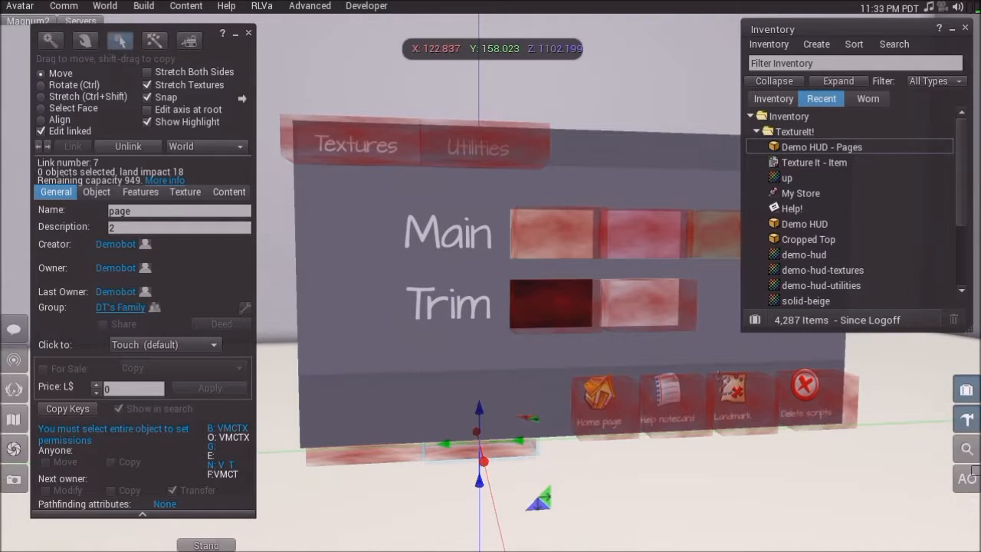